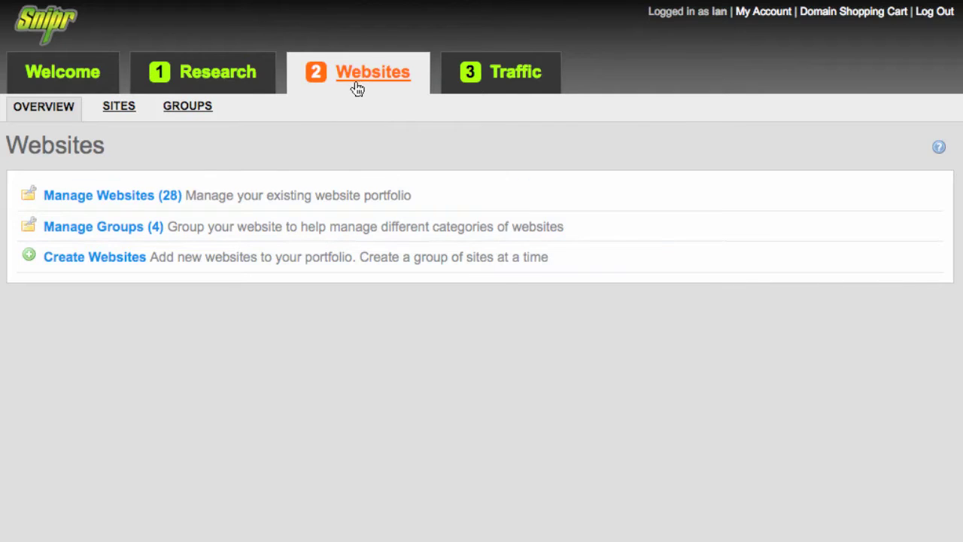
Open the website management list and review each site's creation date, keyword, group and linked accounts.
left_click(116, 199)
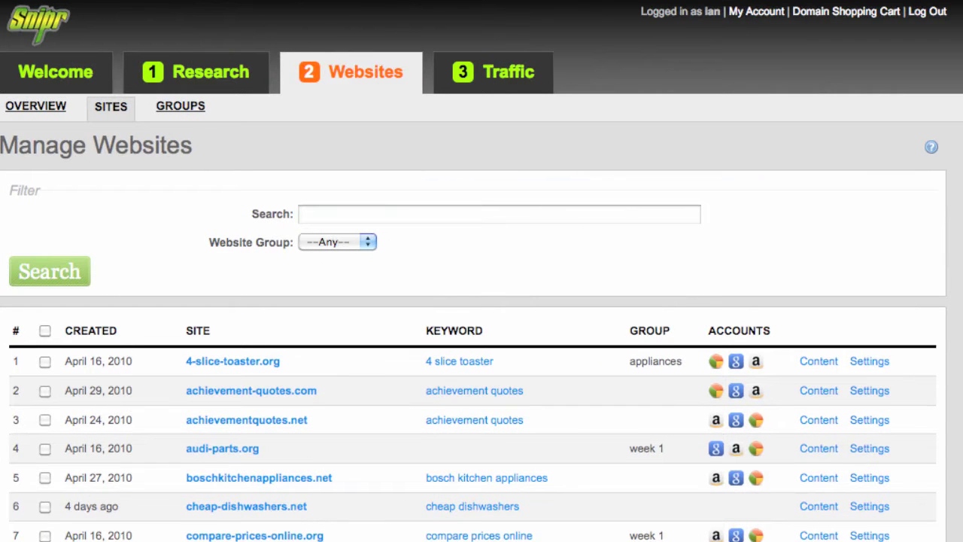
scroll(928, 198, "down", 5)
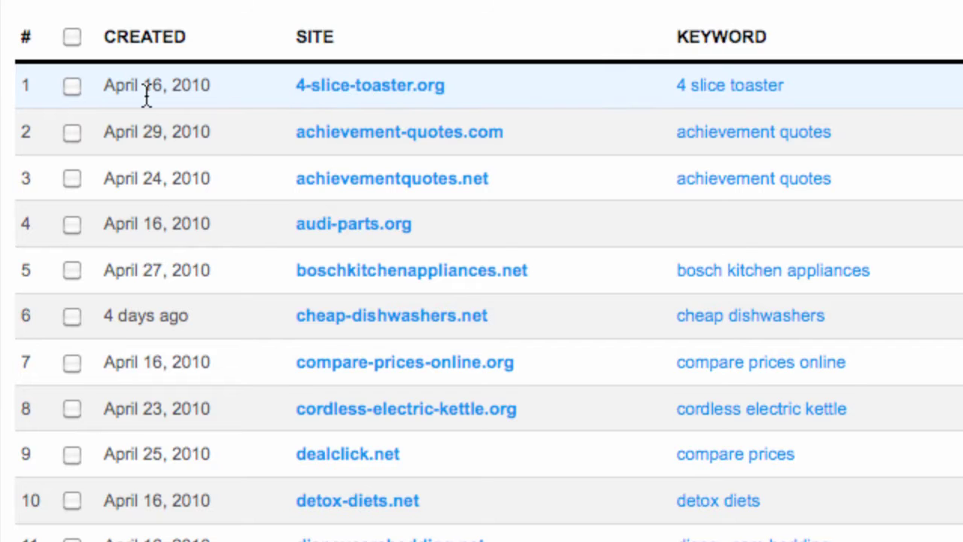
scroll(565, 173, "down", 6)
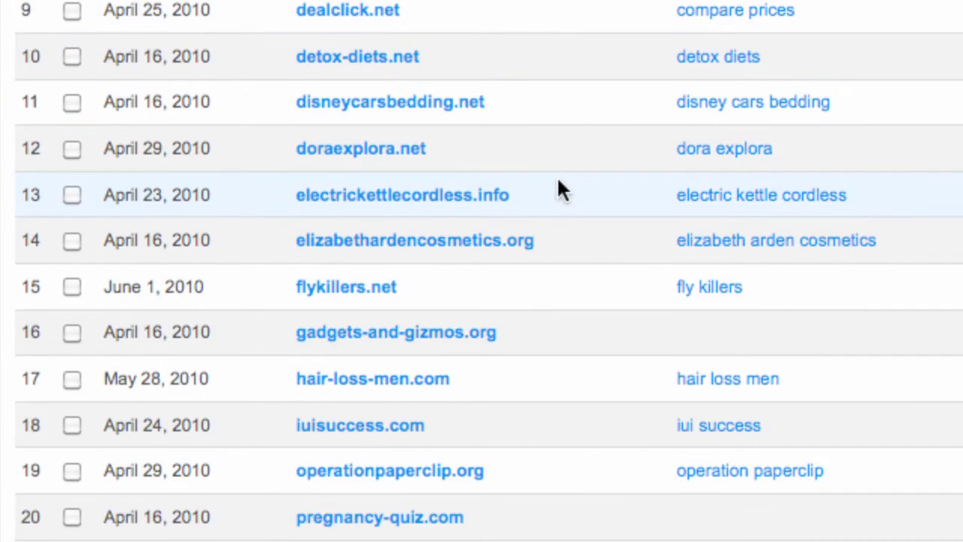
scroll(560, 136, "up", 6)
scroll(561, 136, "down", 6)
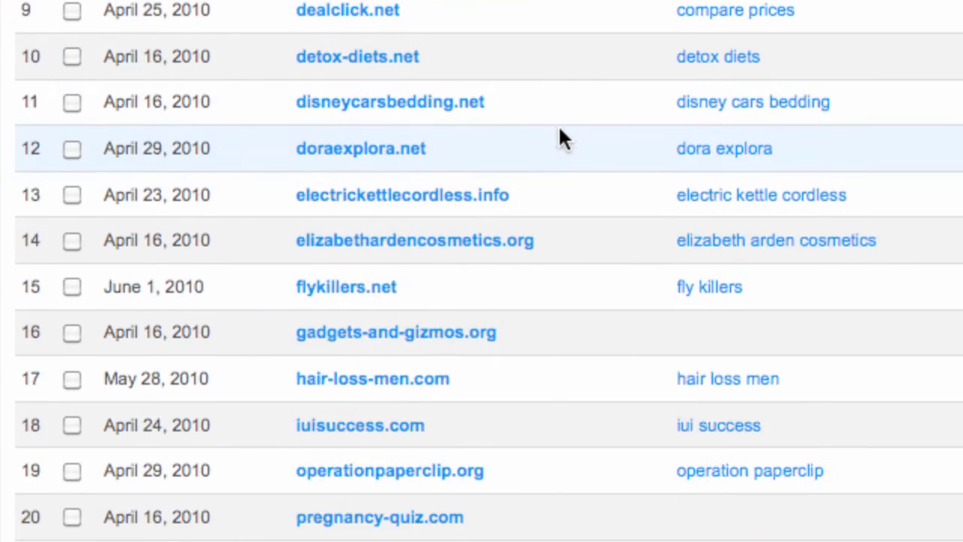
scroll(553, 414, "down", 6)
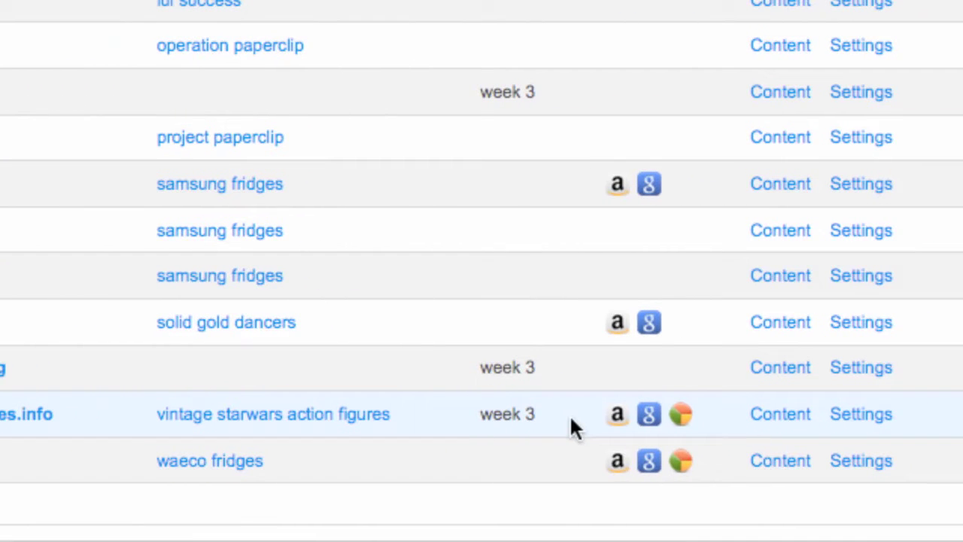
mouse_move(616, 424)
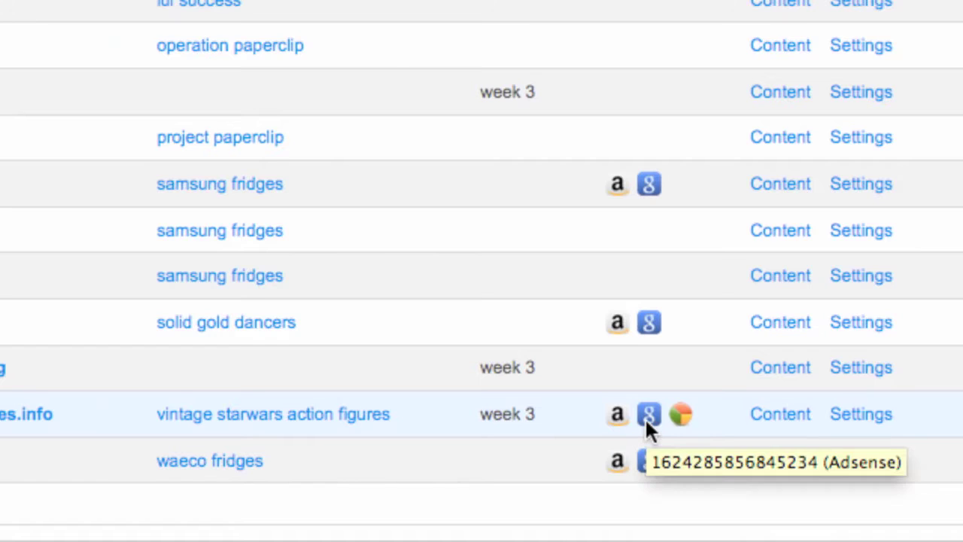
mouse_move(675, 418)
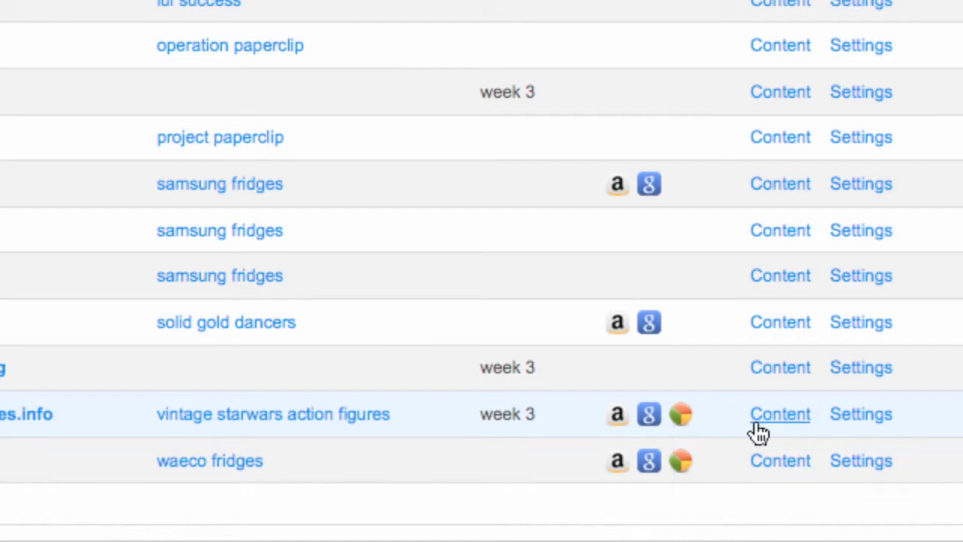
Open the settings for vintagestarwarsactionfigures.info and review its keyword, title and catch phrase.
left_click(870, 425)
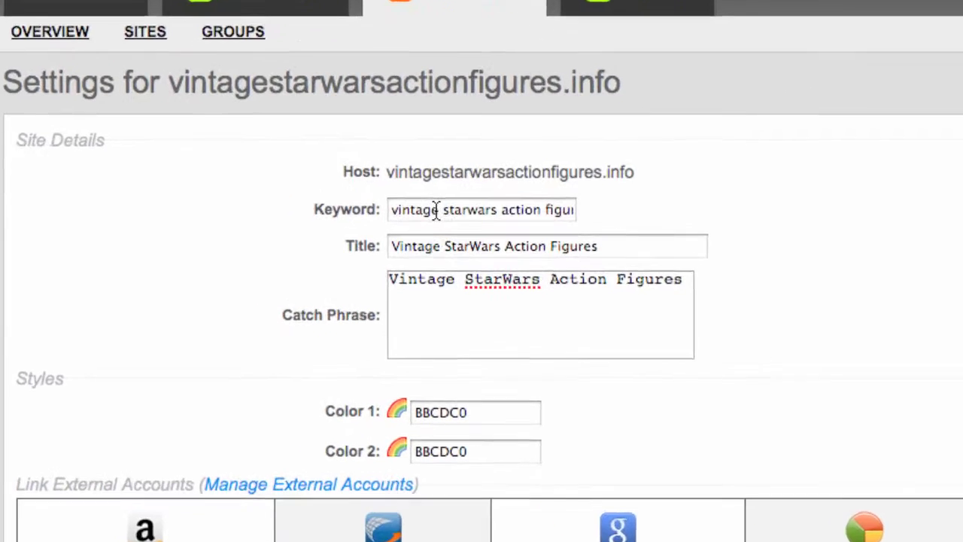
left_click_drag(436, 209, 595, 211)
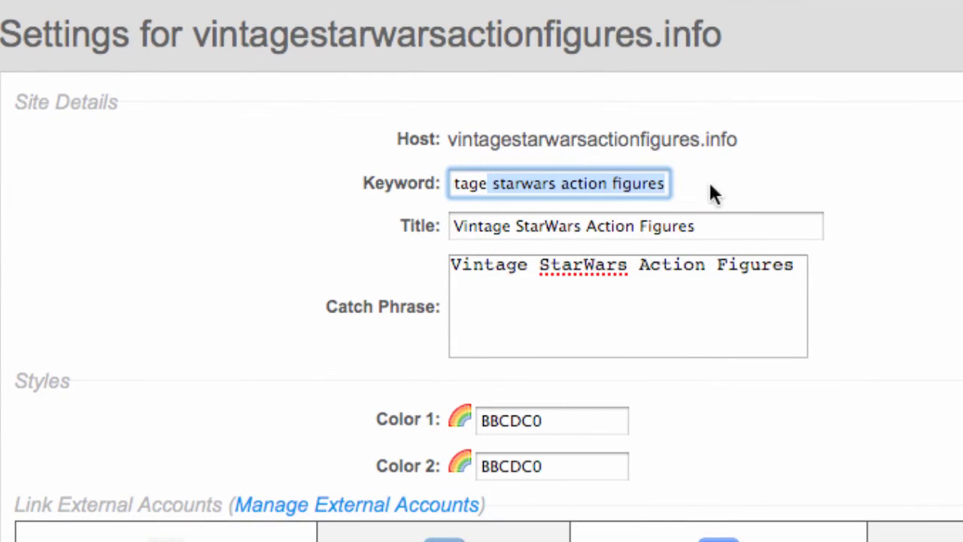
left_click(642, 246)
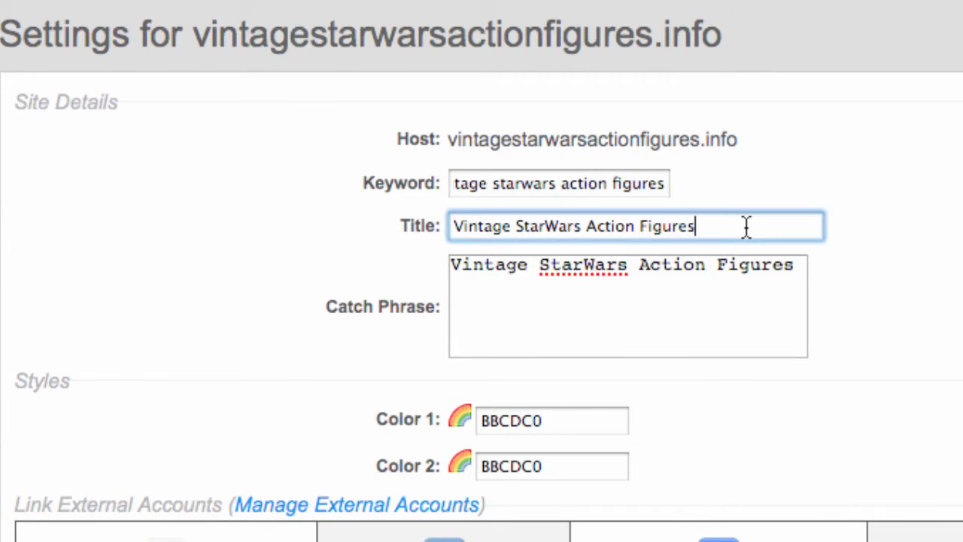
left_click(703, 314)
left_click(865, 331)
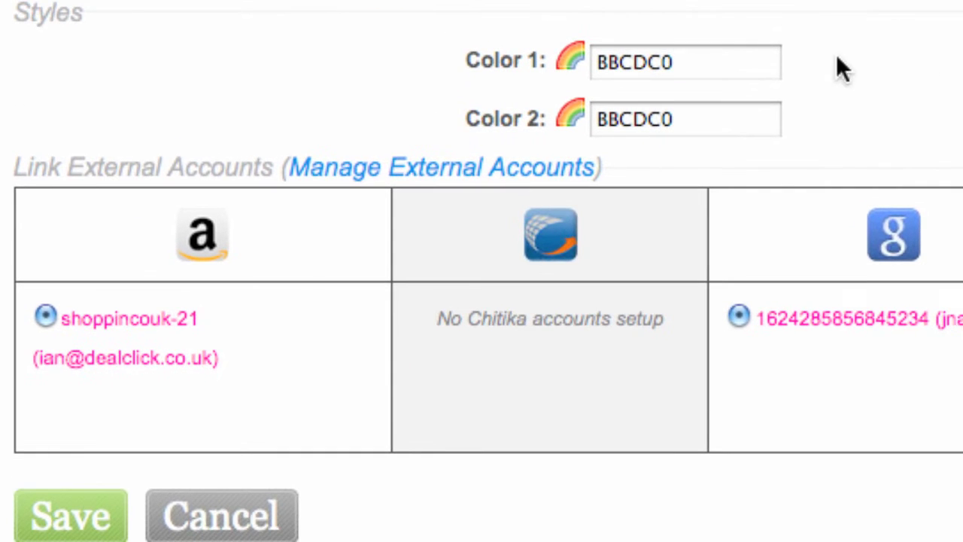
Set the site's Color 1 to the light purple #bb7dd1.
left_click(568, 60)
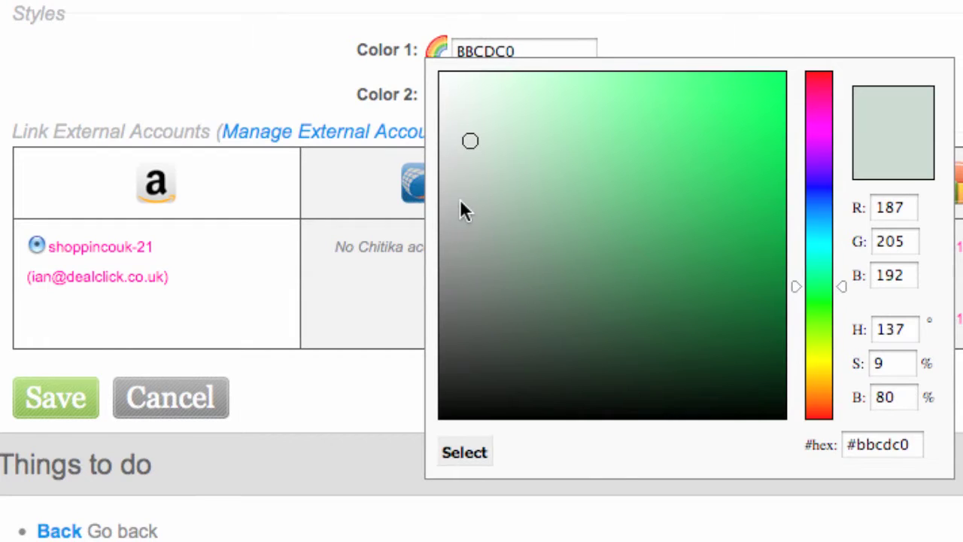
left_click(462, 202)
left_click(817, 145)
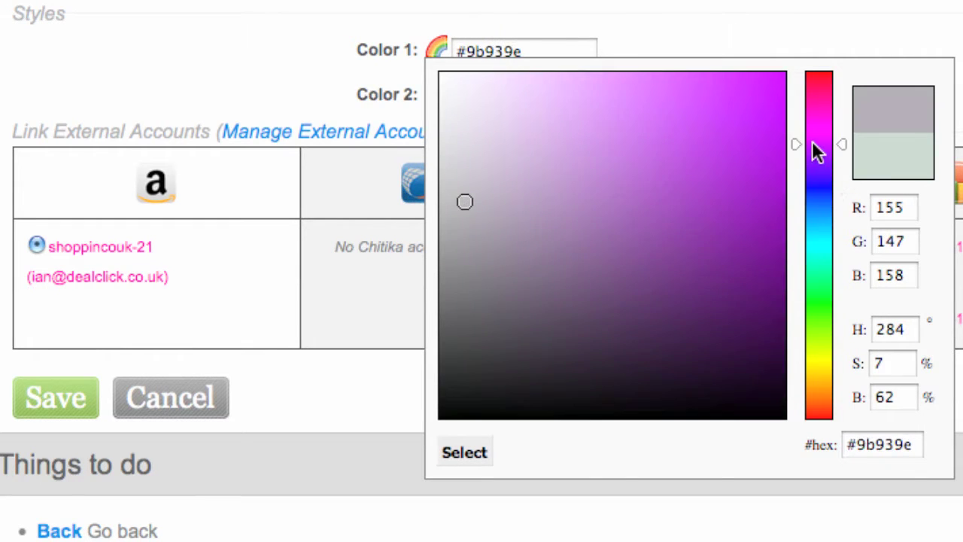
left_click(578, 134)
left_click(460, 453)
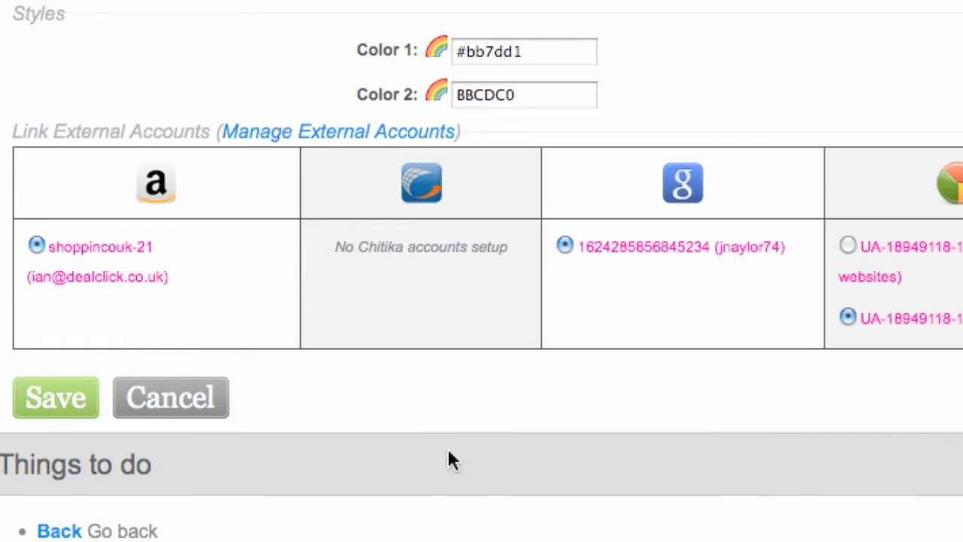
Set the site's Color 2 to the bright pink #de33c7.
left_click(437, 93)
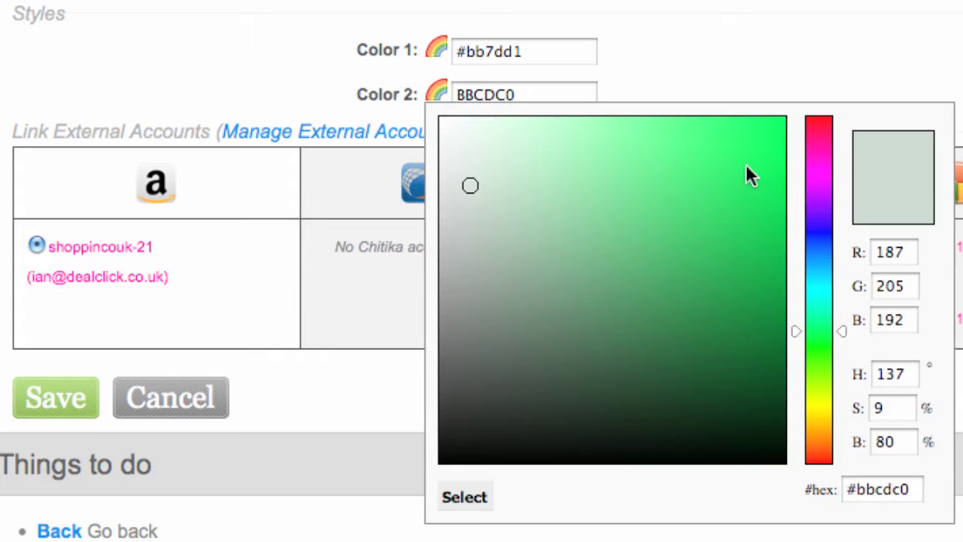
left_click(823, 165)
left_click(708, 161)
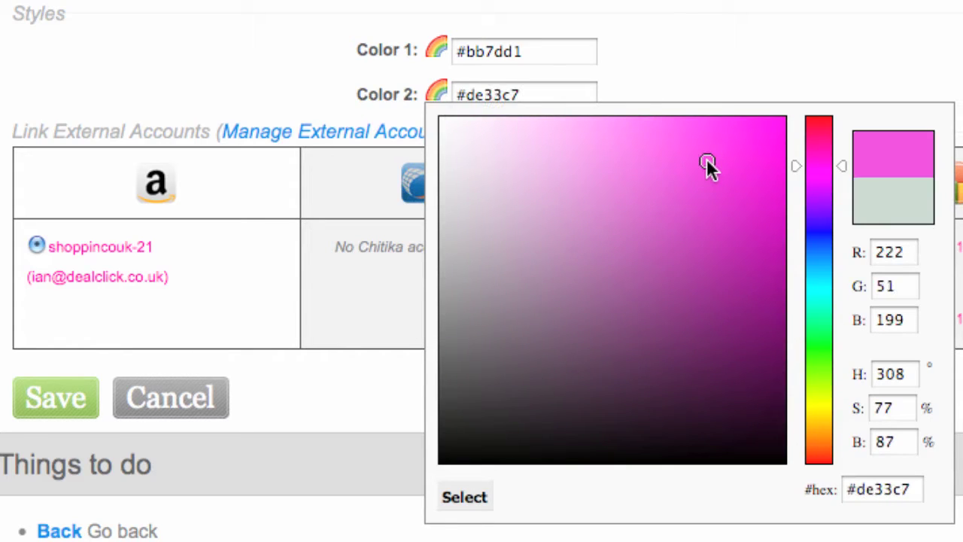
left_click(454, 489)
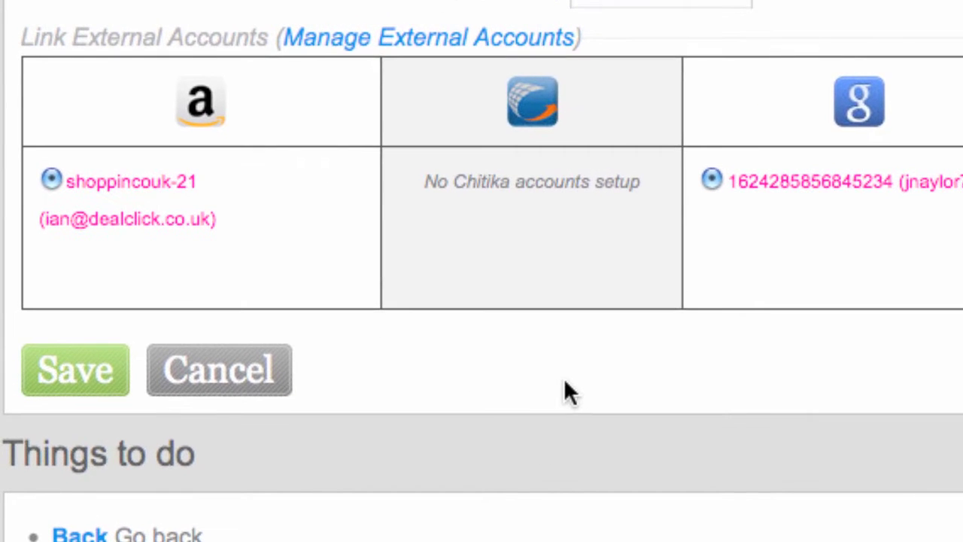
Select the Amazon, Google AdSense and second Analytics accounts as the site's linked accounts, and save the settings.
left_click(51, 178)
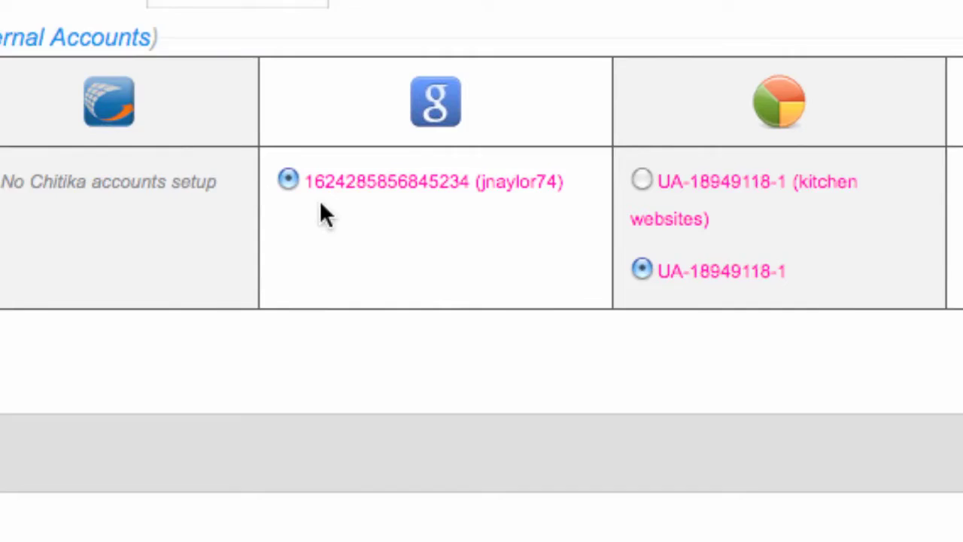
left_click(711, 179)
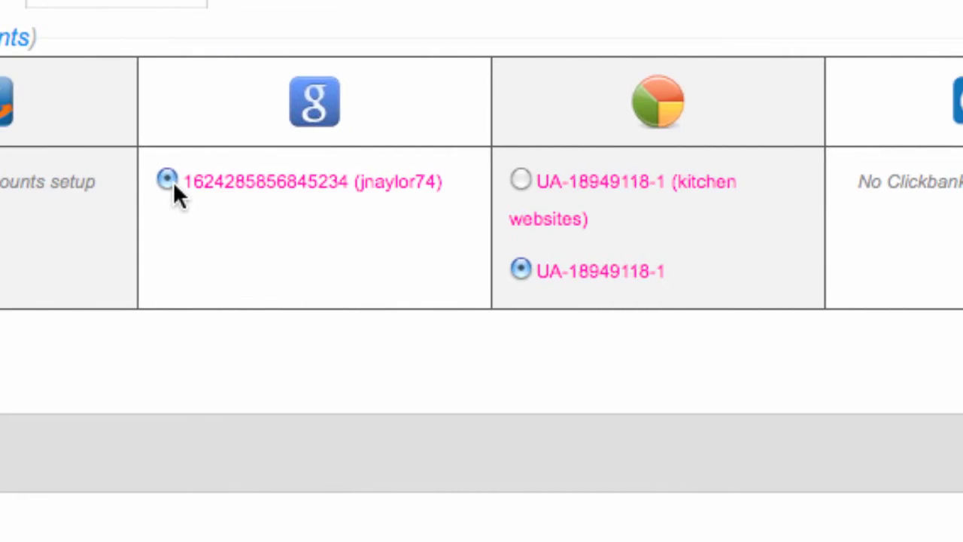
left_click(521, 269)
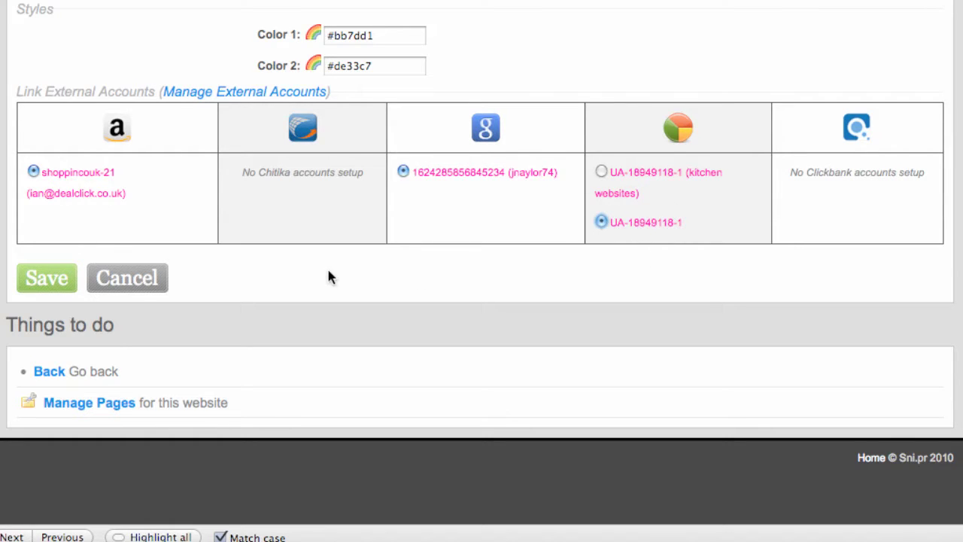
left_click(48, 282)
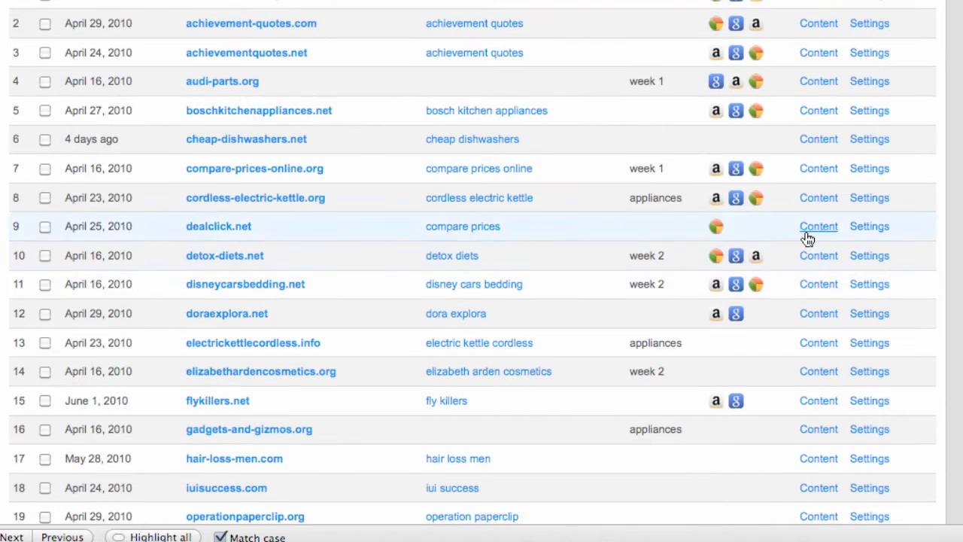
Open the content of vintagestarwarsactionfigures.info and unlock it by spending 1 website credit.
scroll(773, 223, "down", 5)
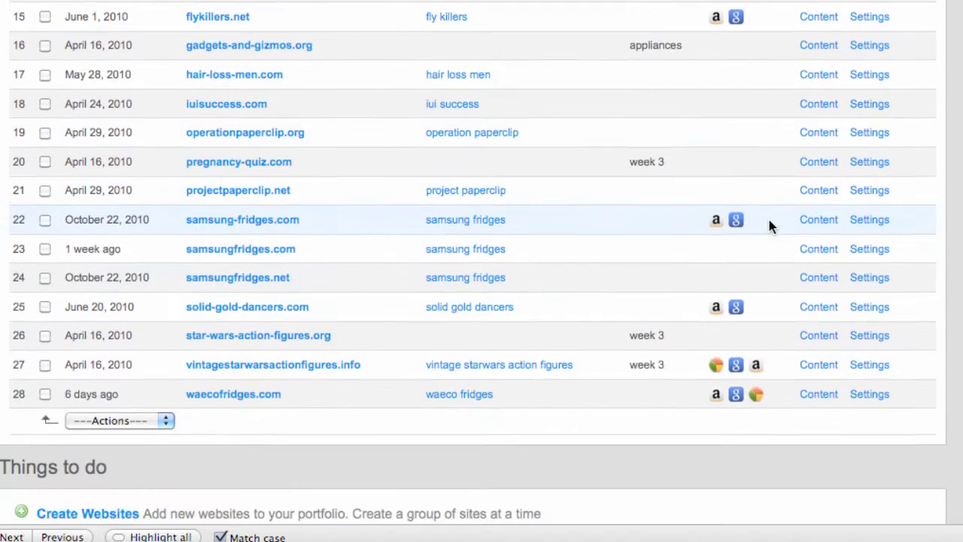
scroll(769, 224, "down", 2)
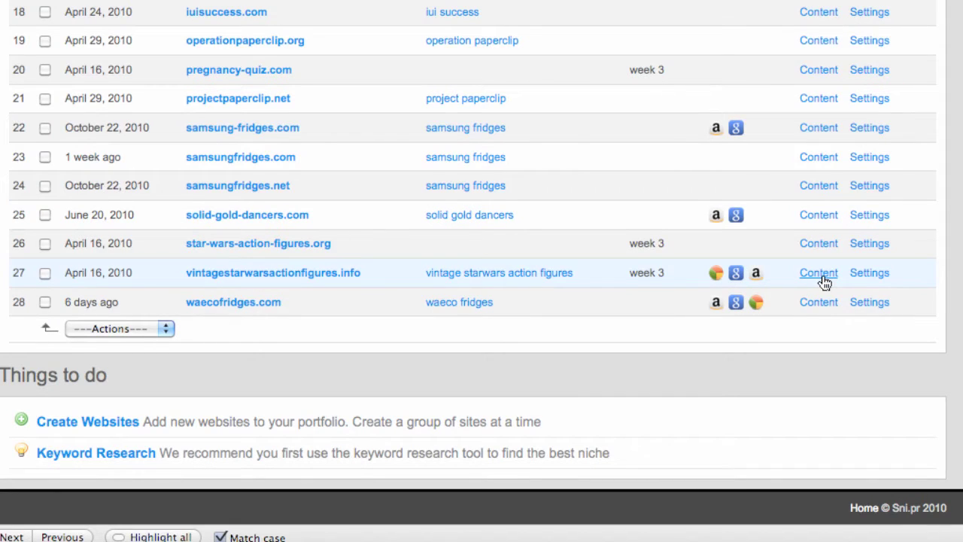
left_click(819, 273)
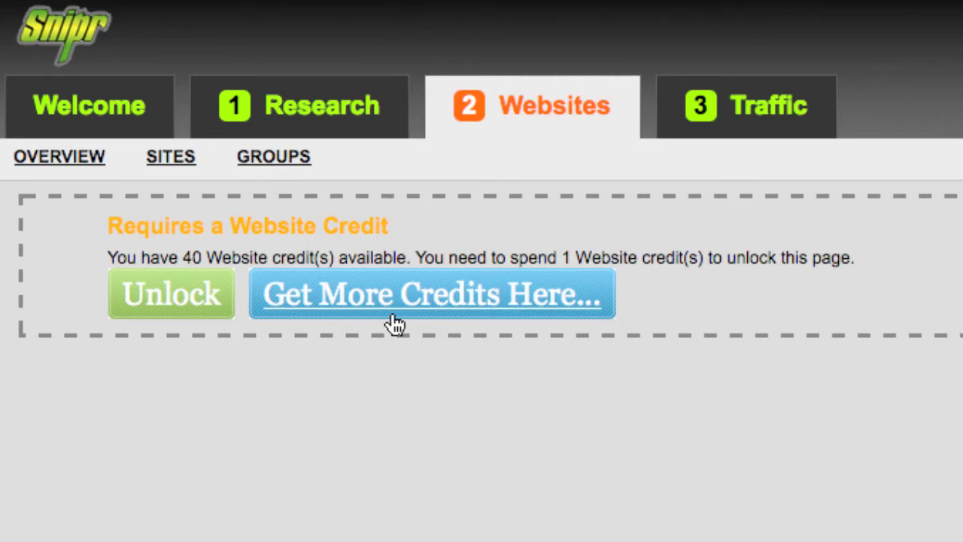
left_click(162, 308)
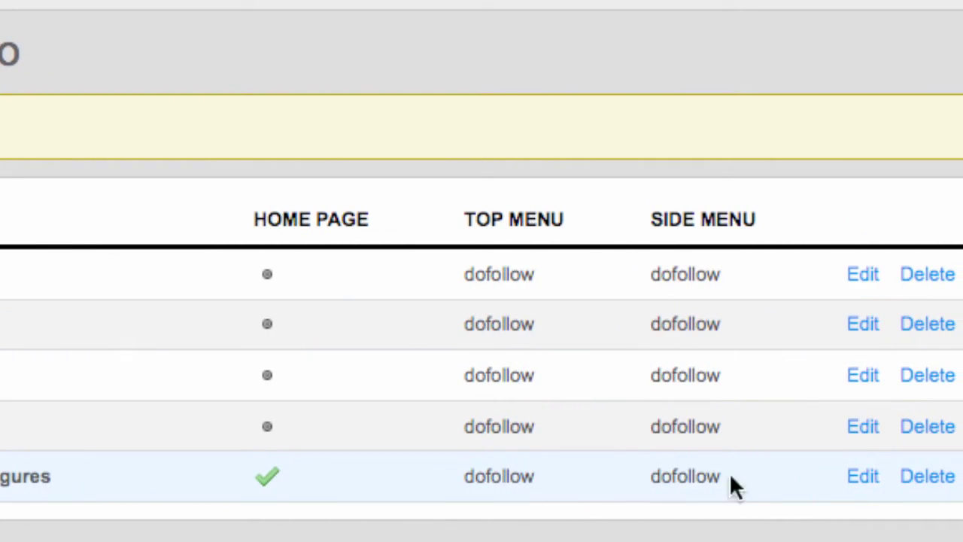
Open the home page "vintage starwars action figures" for editing and review its title, keyword and metadata fields.
left_click(864, 477)
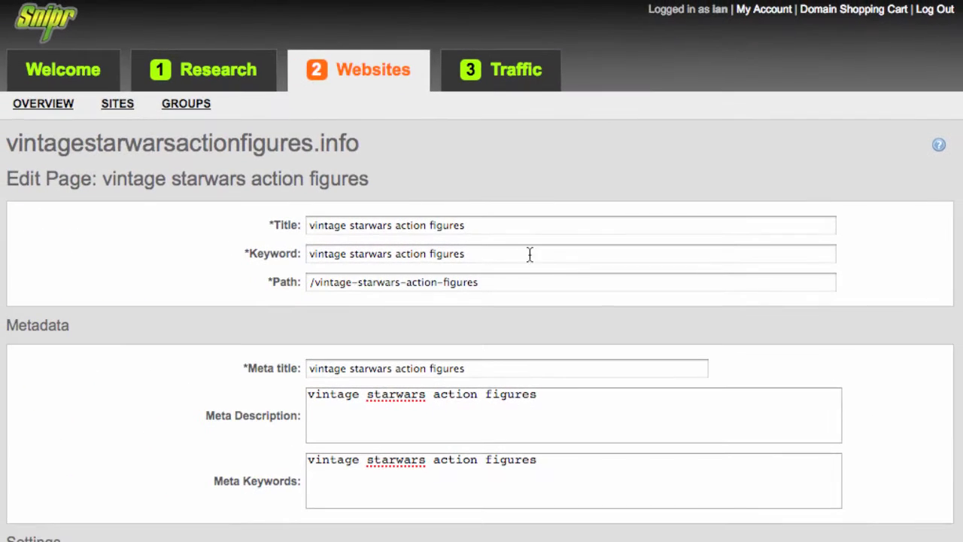
left_click(495, 224)
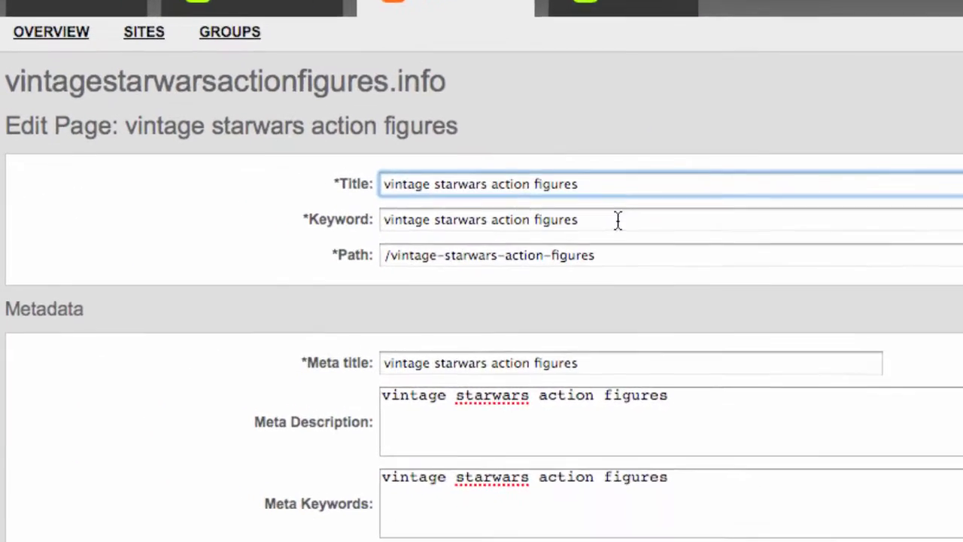
left_click(617, 220)
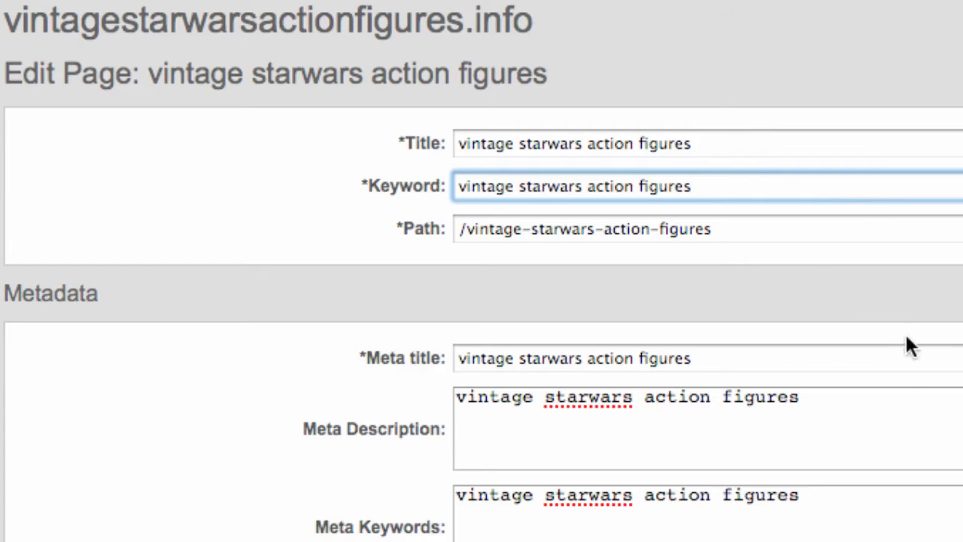
left_click(909, 368)
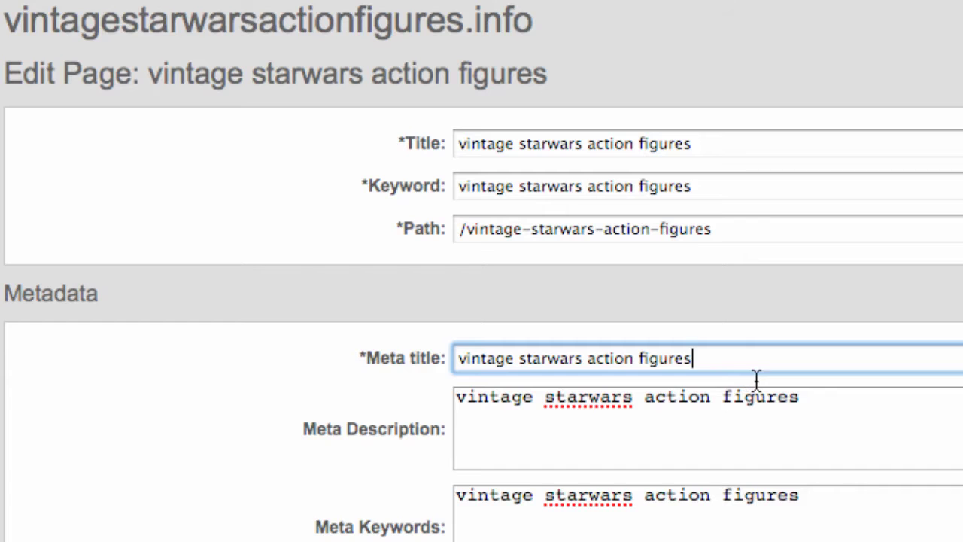
left_click(850, 426)
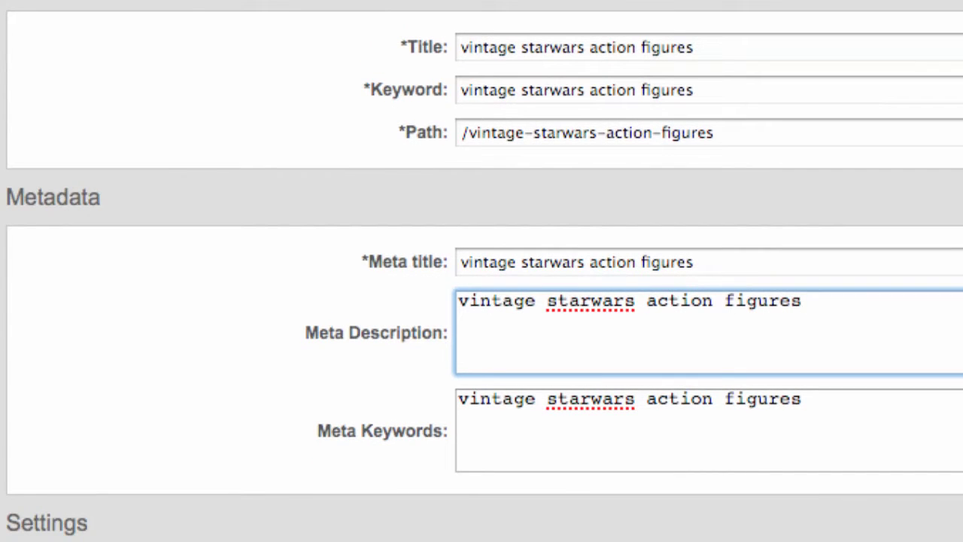
left_click(803, 399)
left_click(803, 301)
left_click(803, 399)
Select Follow for both Menu 1 and Menu 2 in the page settings.
scroll(485, 240, "down", 8)
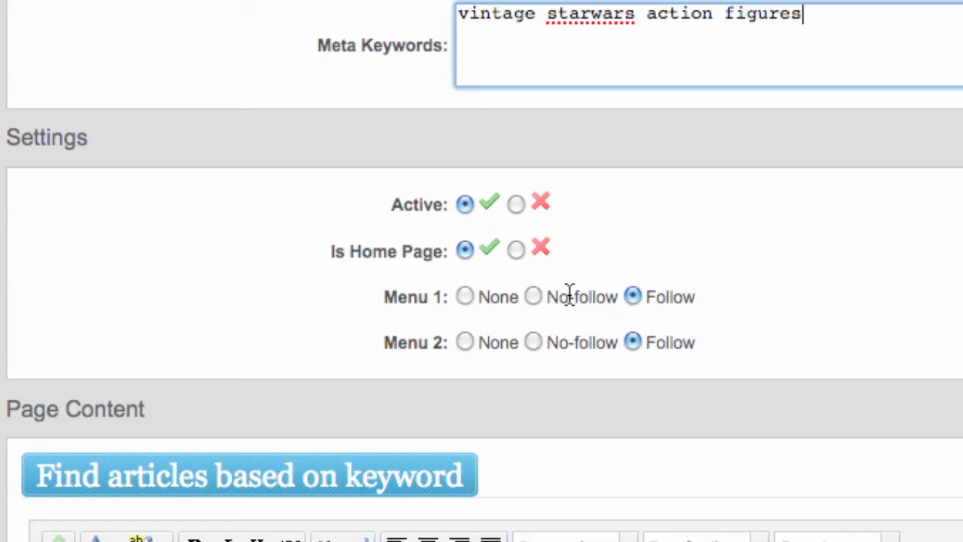
left_click(634, 296)
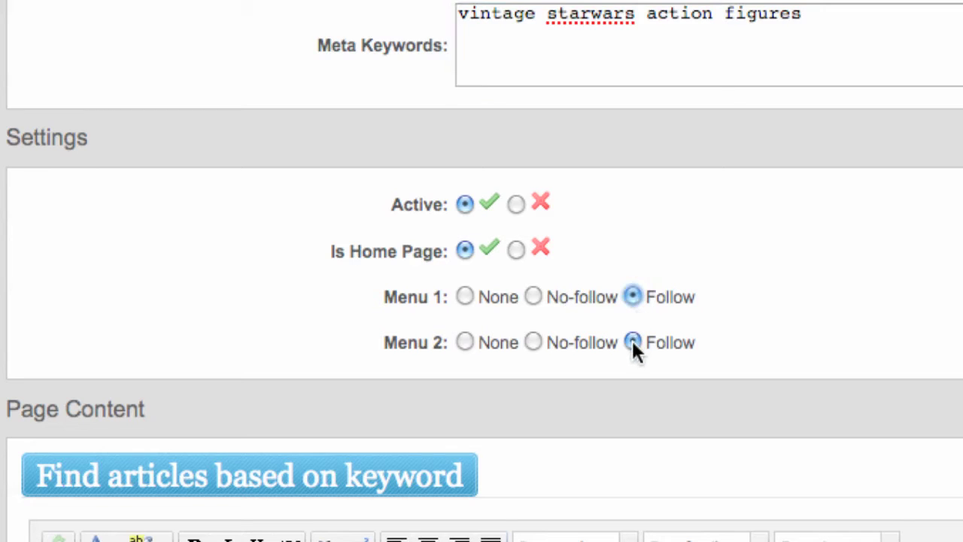
left_click(633, 342)
Review the home page's article text, image and AdSense and Amazon placeholders, and save the page changes.
scroll(860, 308, "down", 5)
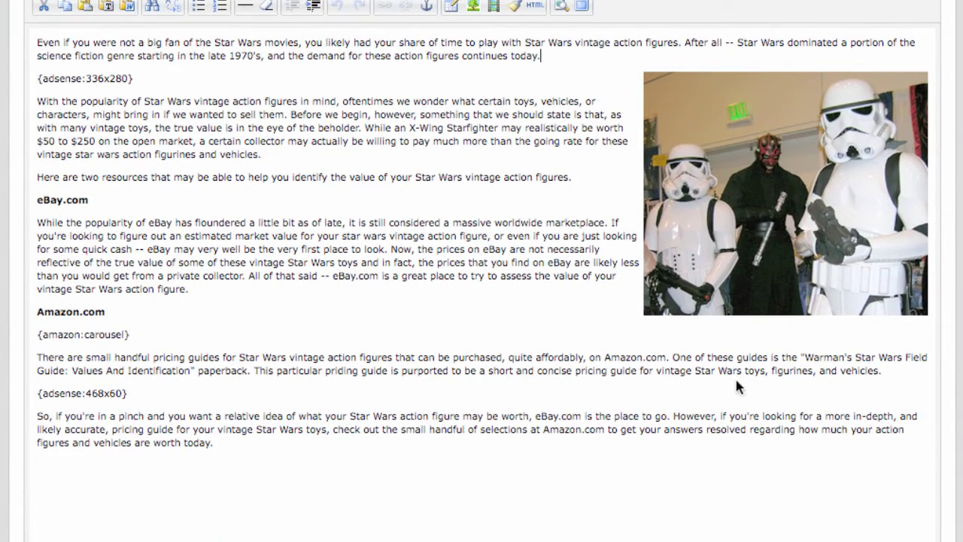
left_click(758, 189)
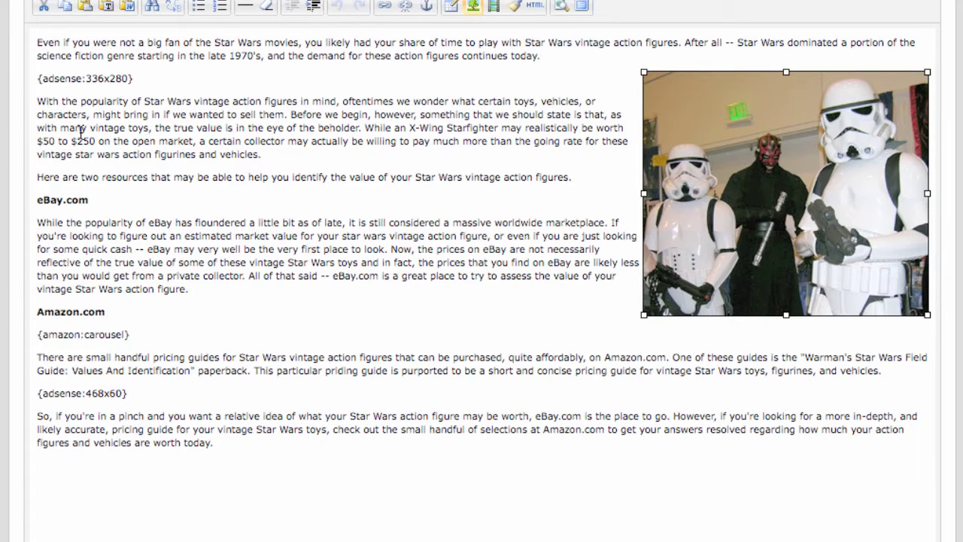
left_click(150, 77)
left_click(140, 202)
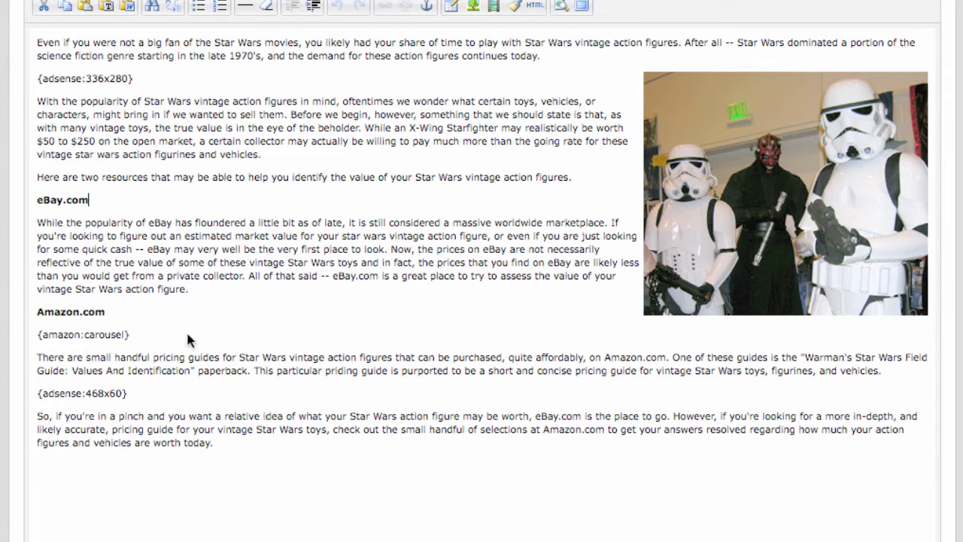
left_click(195, 312)
scroll(248, 304, "down", 3)
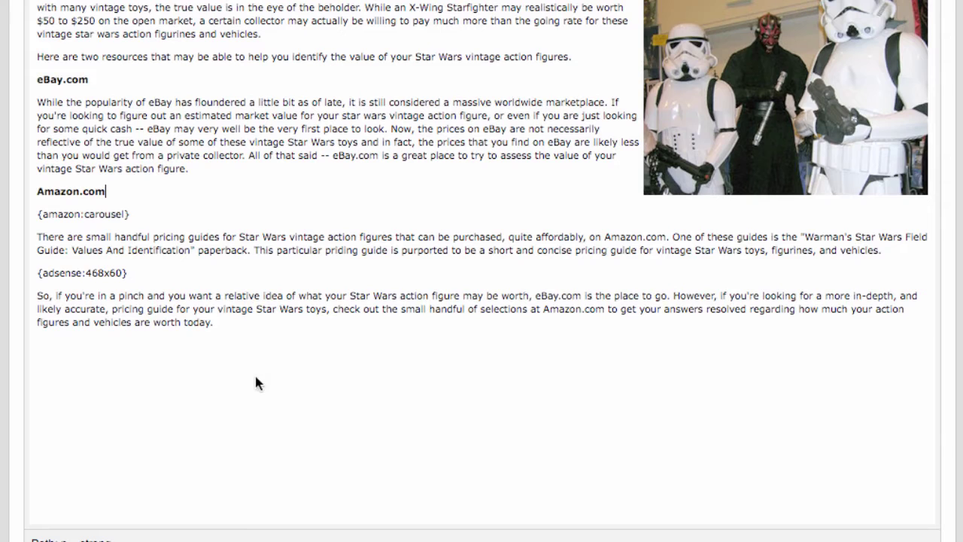
scroll(266, 280, "down", 3)
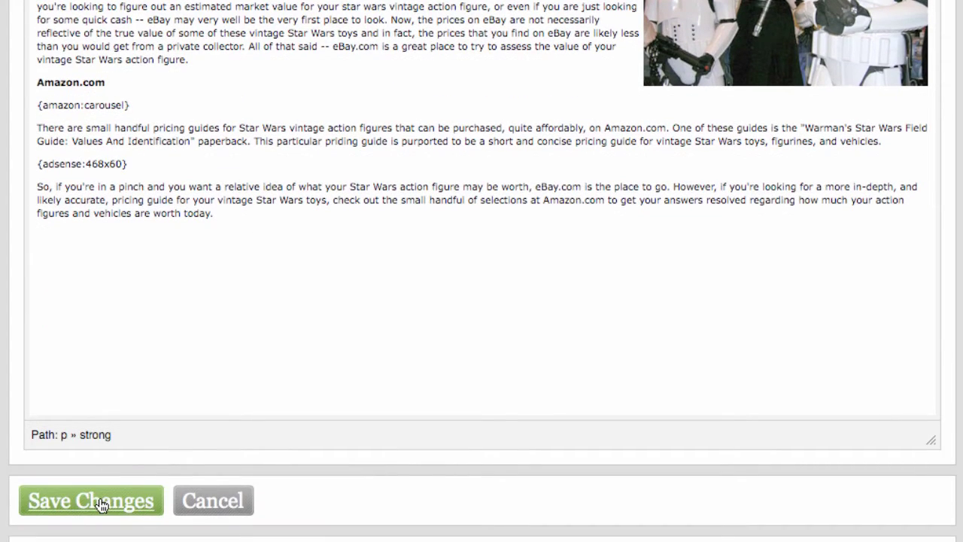
scroll(375, 416, "down", 1)
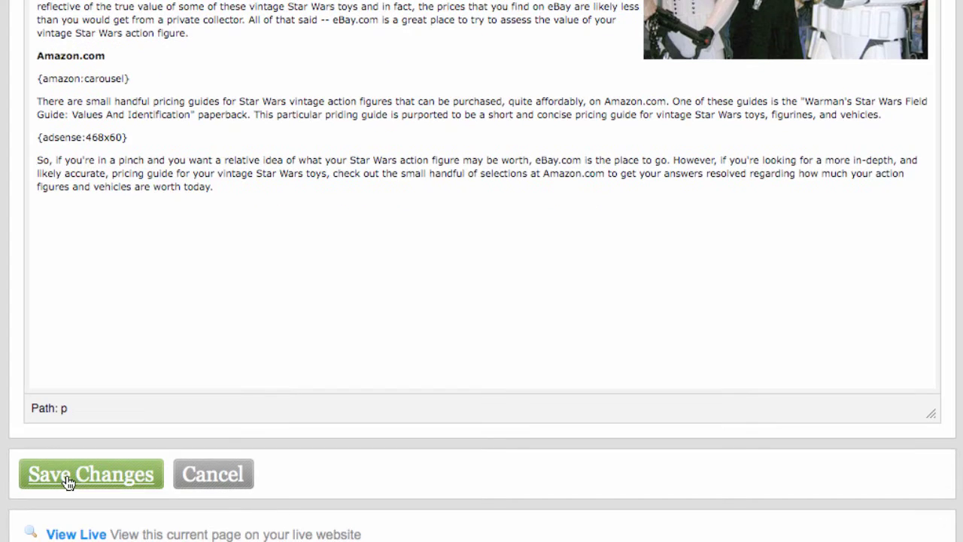
left_click(65, 475)
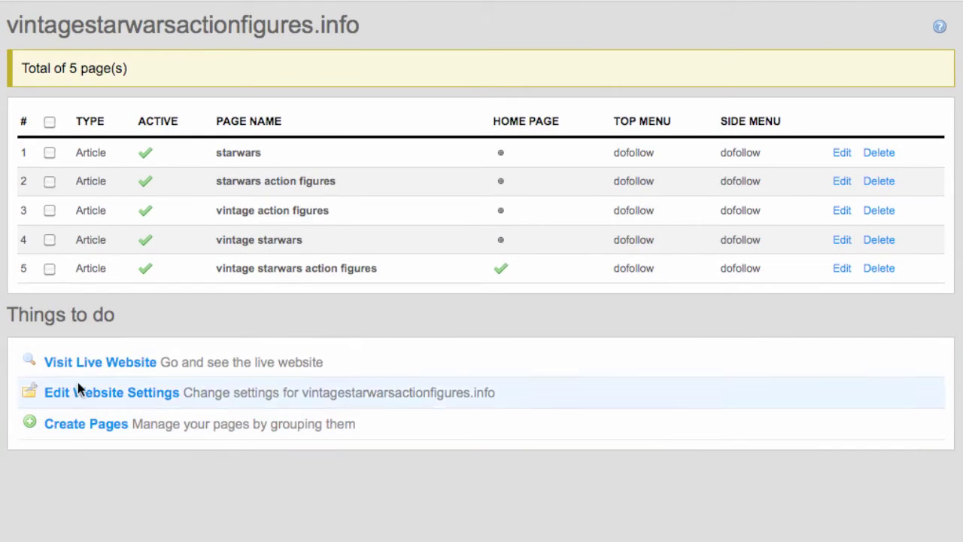
Start creating pages for vintagestarwarsactionfigures.info and find page suggestions for the keyword "star wars".
left_click(83, 433)
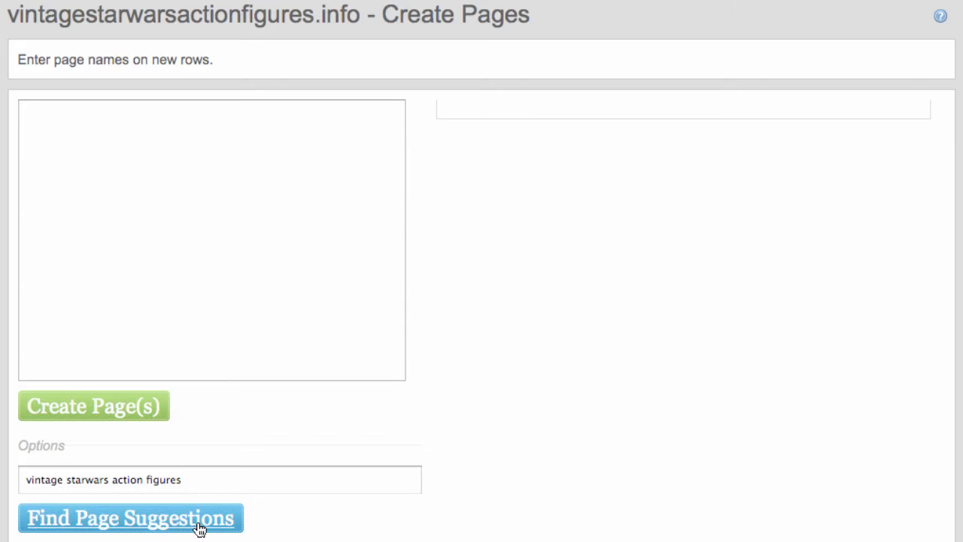
double_click(60, 482)
key("BackSpace")
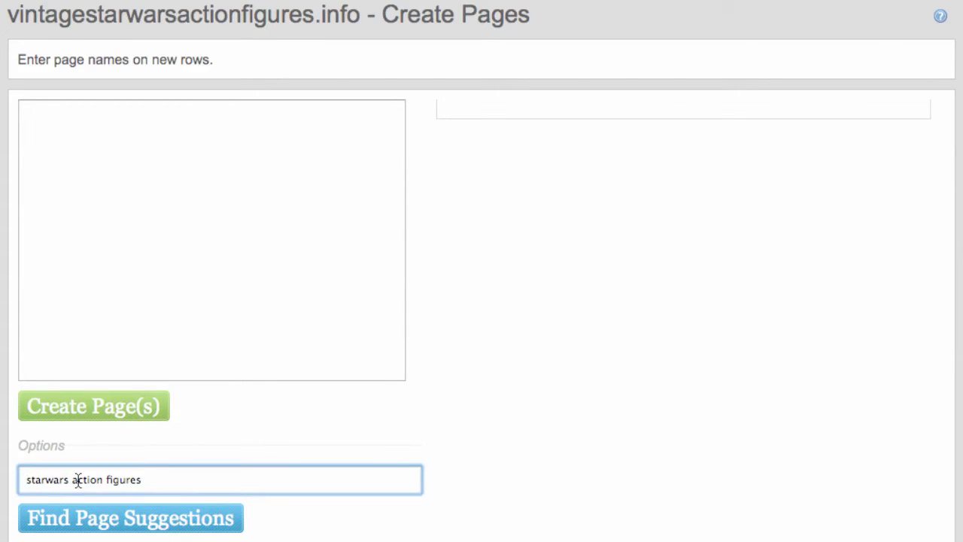
left_click_drag(69, 482, 164, 490)
key("BackSpace")
left_click(81, 520)
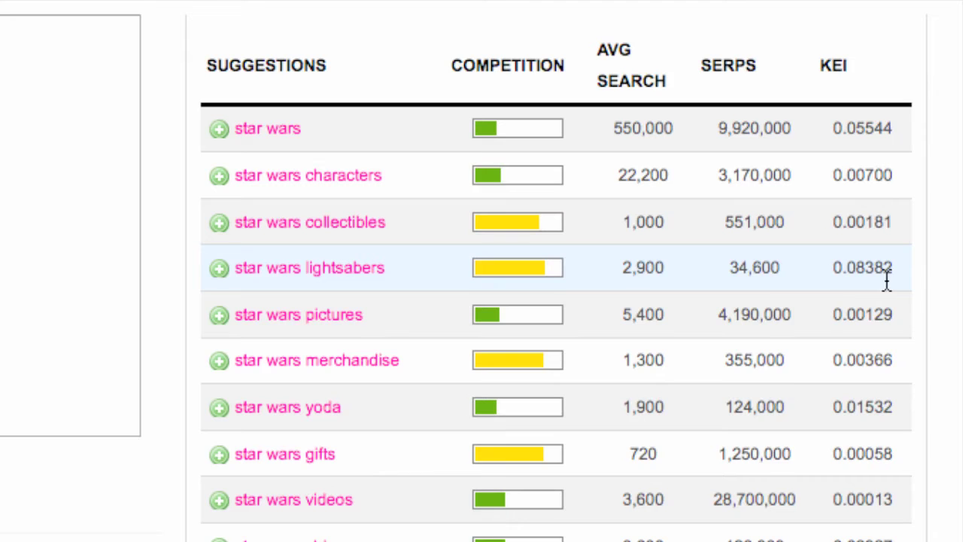
Add the suggestions star wars merchandise, star wars lightsabers and star wars pictures to the page names, and create these pages.
left_click(219, 362)
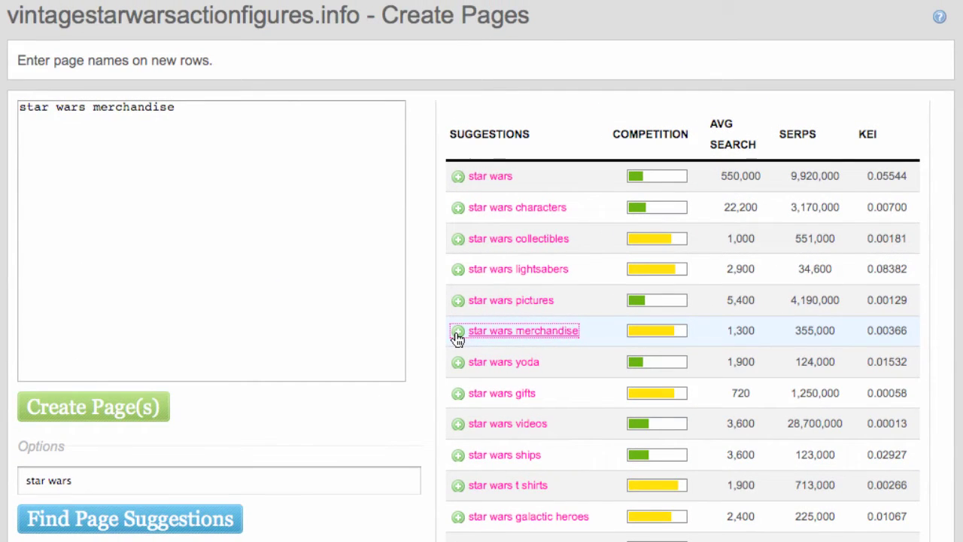
left_click(457, 271)
left_click(461, 301)
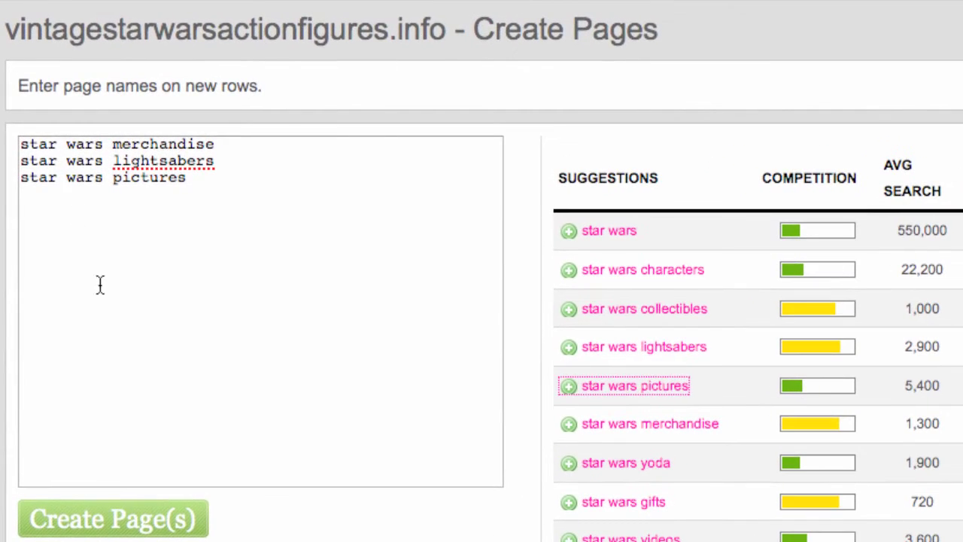
scroll(713, 359, "down", 2)
scroll(713, 359, "down", 5)
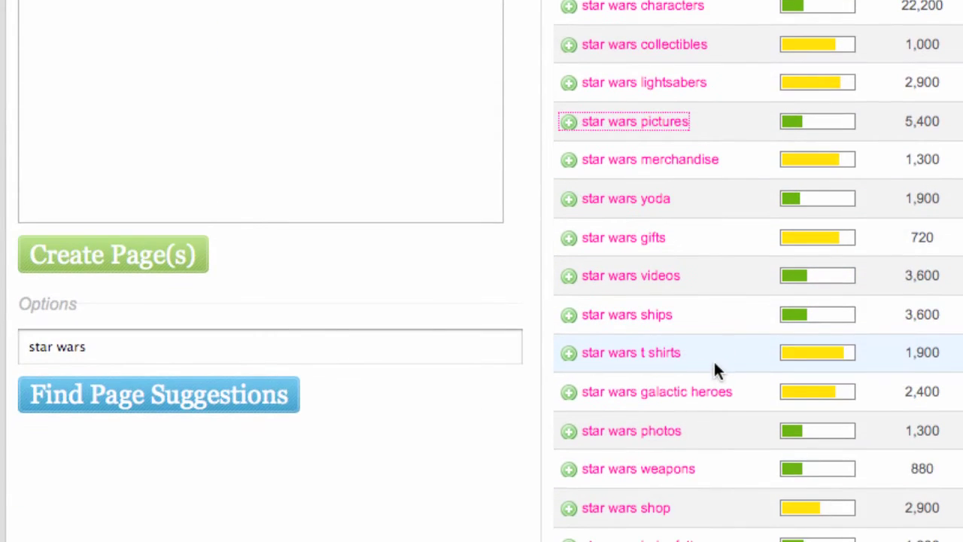
scroll(712, 359, "up", 5)
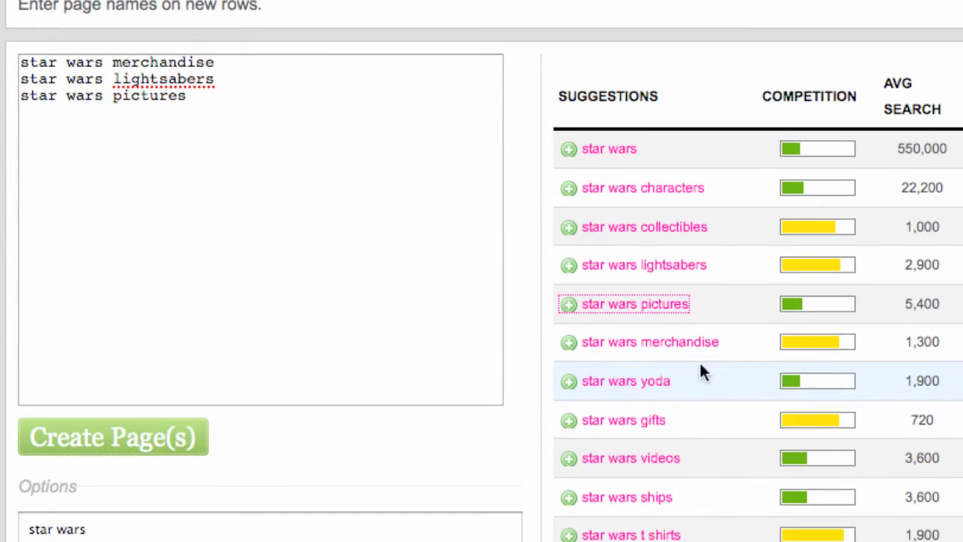
left_click(124, 443)
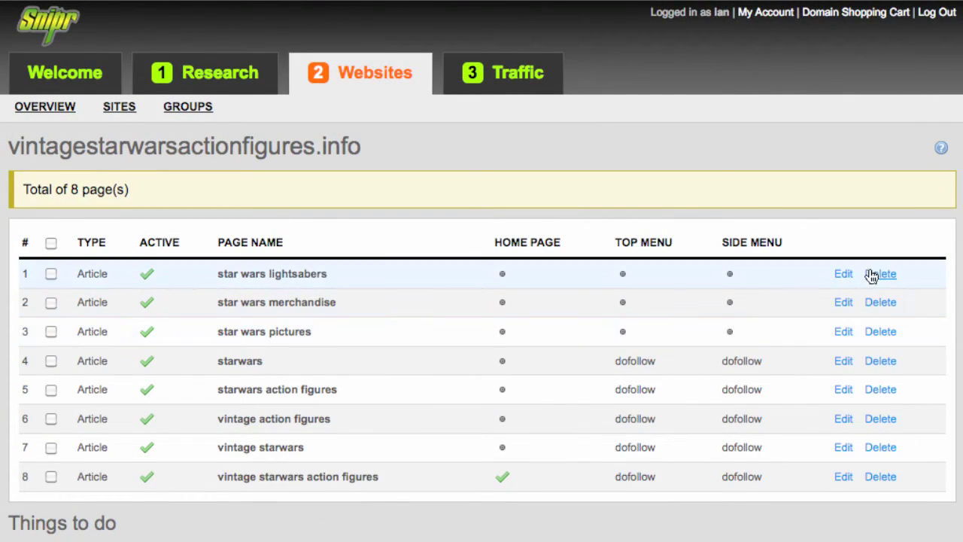
Open the "star wars lightsabers" page for editing and find articles based on its keyword.
left_click(844, 275)
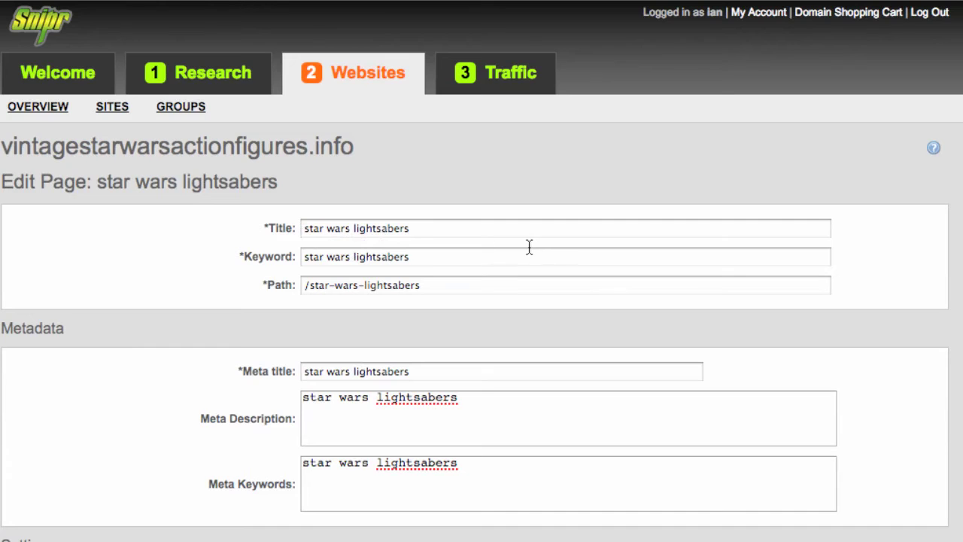
scroll(592, 269, "down", 5)
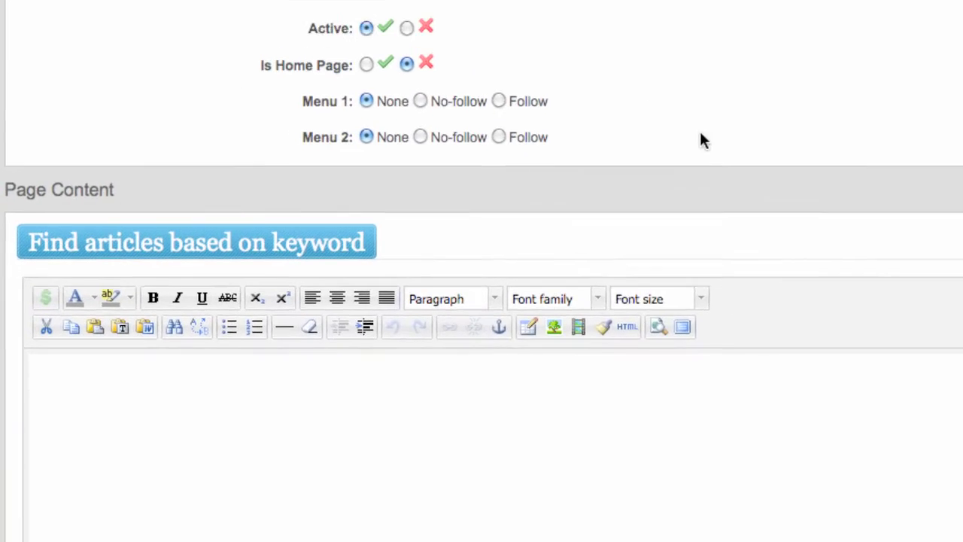
scroll(700, 140, "down", 3)
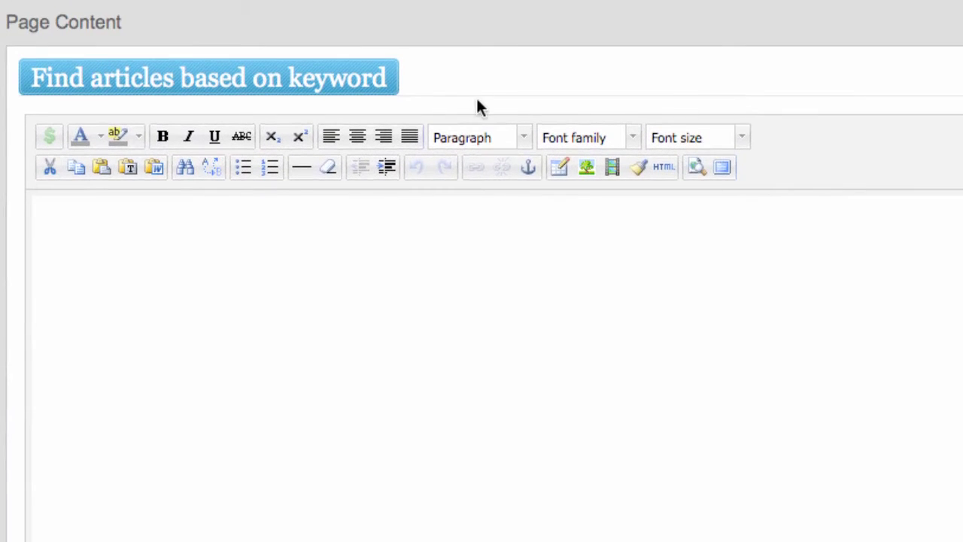
left_click(333, 86)
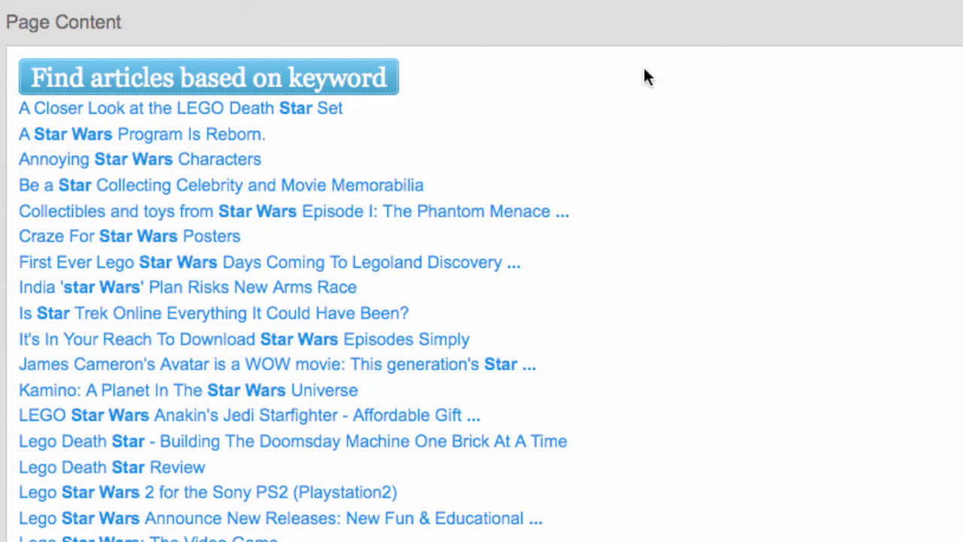
Load the found article about growing up as a Star Wars fan into the page content and look through its text.
scroll(652, 250, "down", 1)
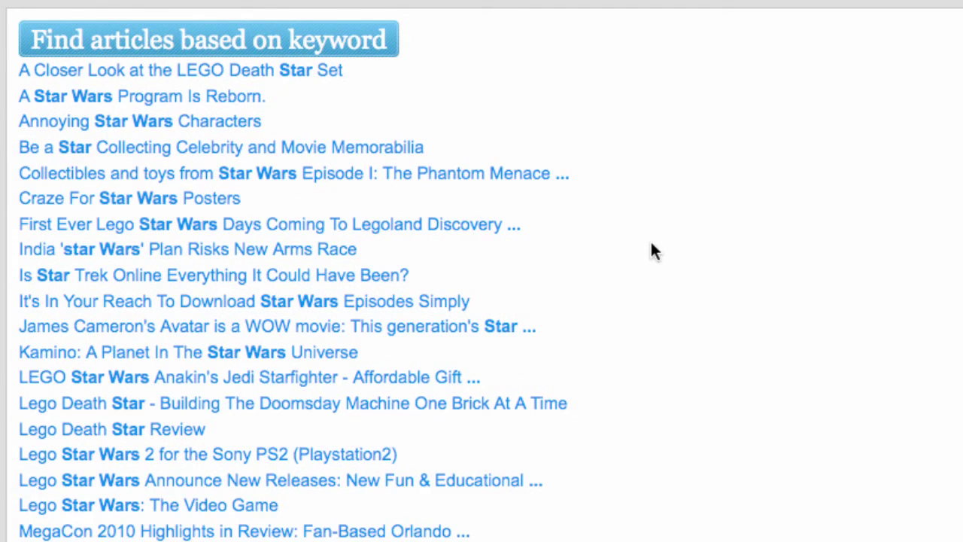
scroll(660, 264, "down", 10)
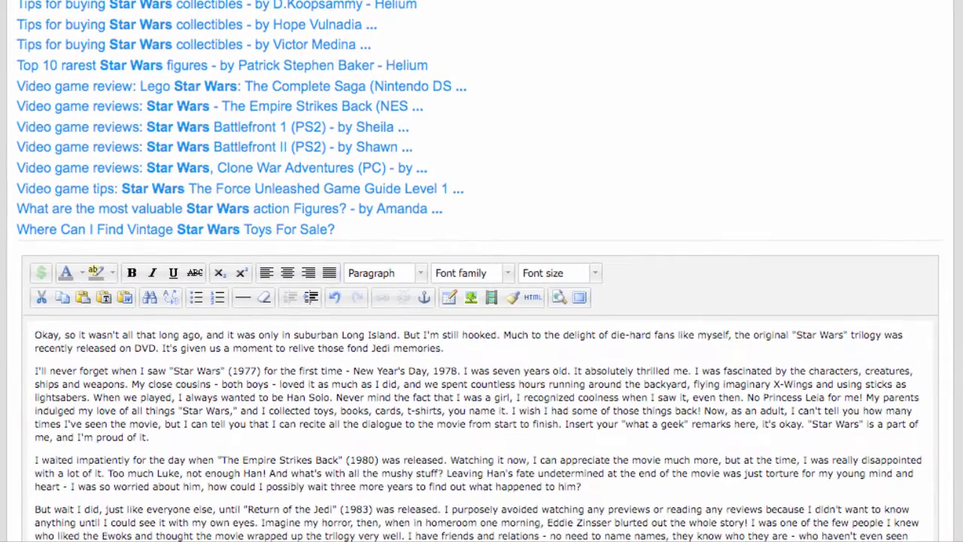
scroll(339, 267, "down", 1)
scroll(339, 267, "down", 7)
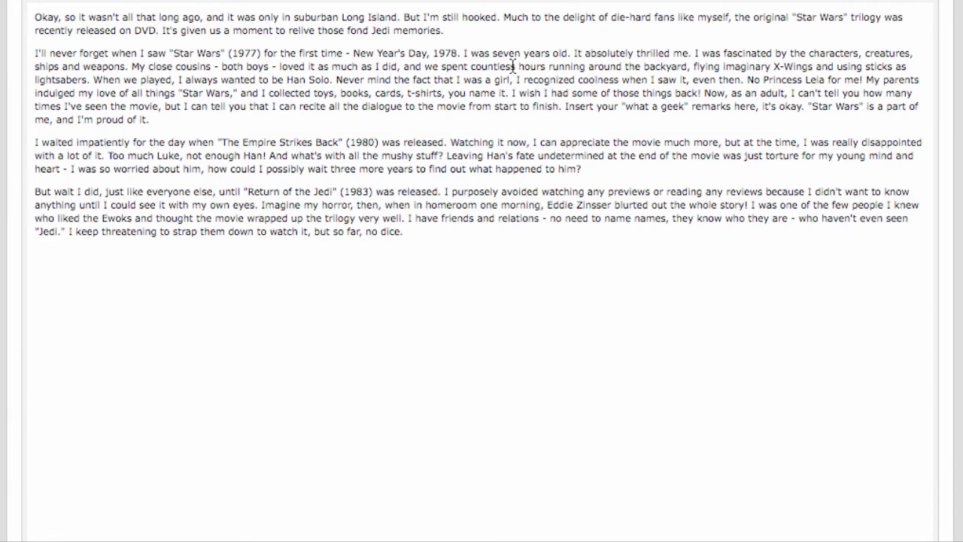
Insert a Large Rectangle (336x280) AdSense block on a new line below the paragraph ending "I'm proud of it".
left_click(375, 123)
key("Return")
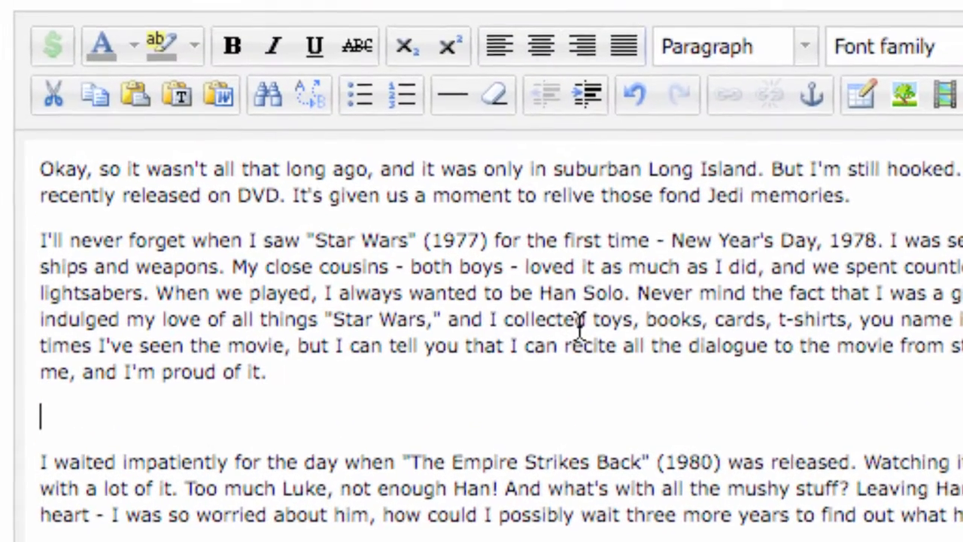
left_click(52, 45)
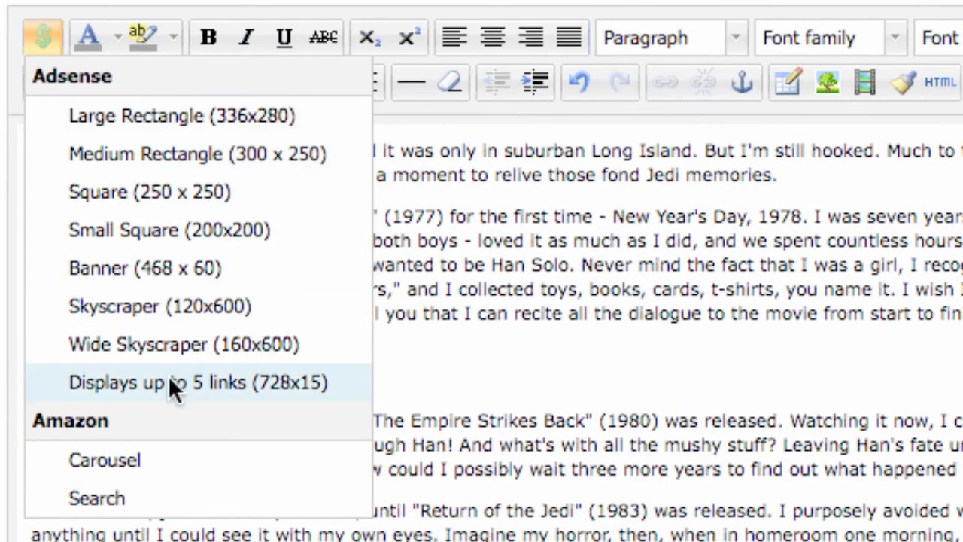
left_click(163, 120)
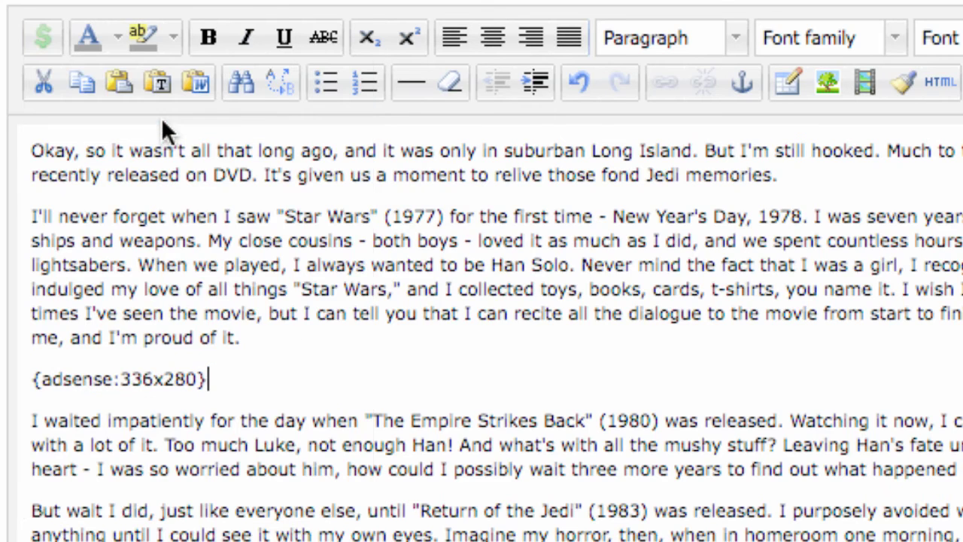
Insert an Amazon Carousel on a new line below the paragraph about "The Empire Strikes Back".
left_click(814, 499)
key("Return")
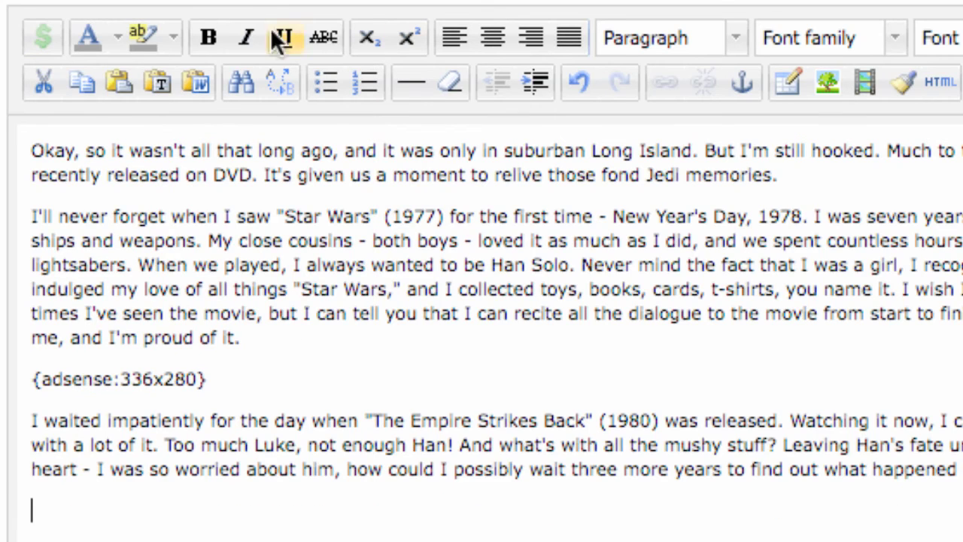
left_click(38, 34)
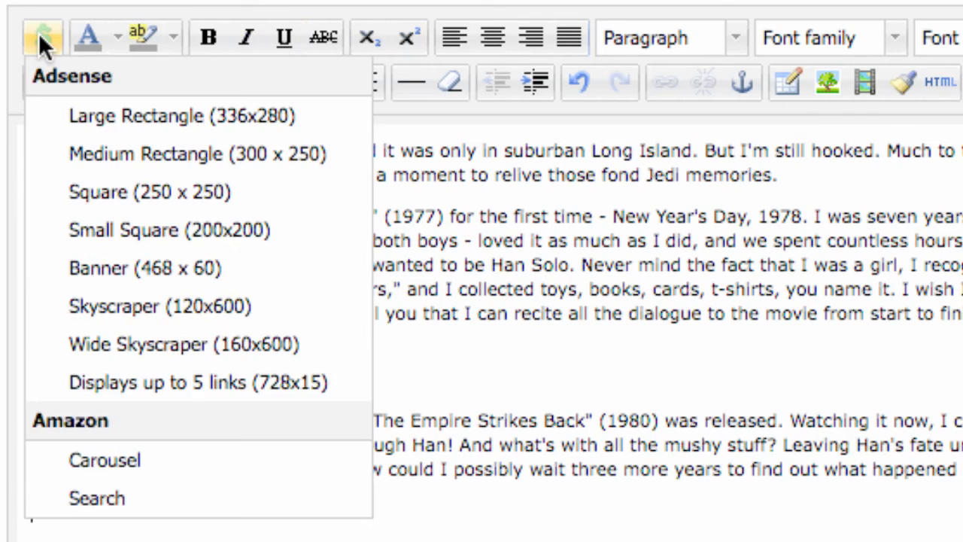
left_click(198, 473)
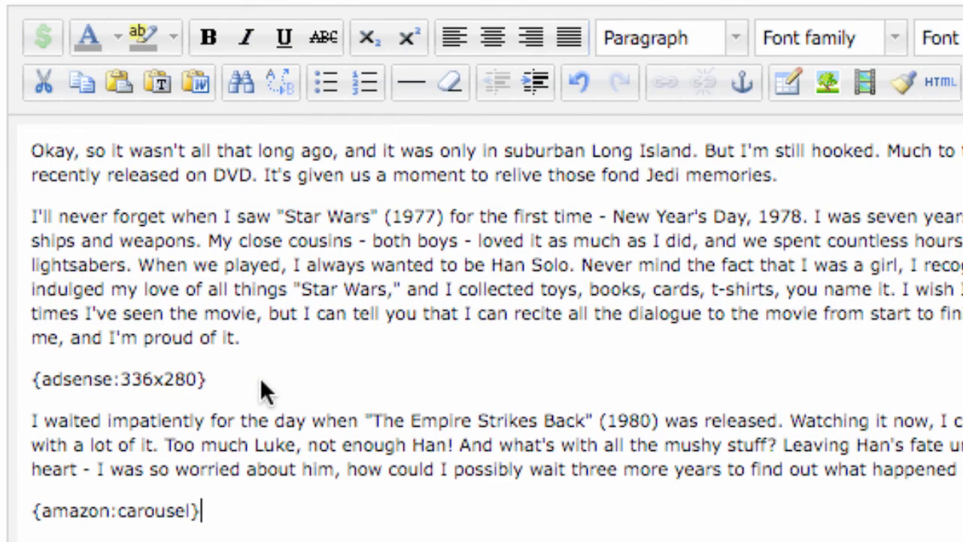
Check the AdSense and Amazon placeholders in the article and save the "star wars lightsabers" page.
left_click_drag(256, 378, 31, 379)
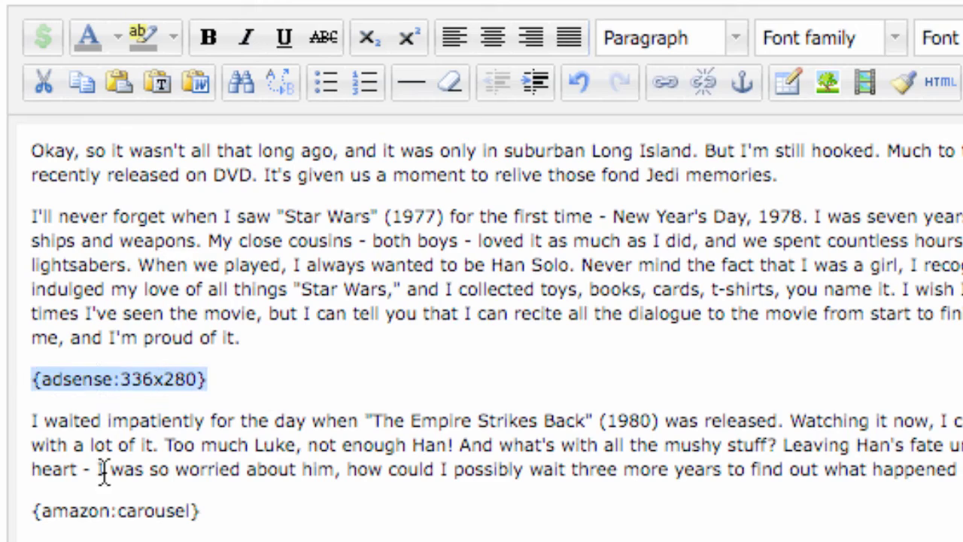
left_click_drag(199, 510, 30, 510)
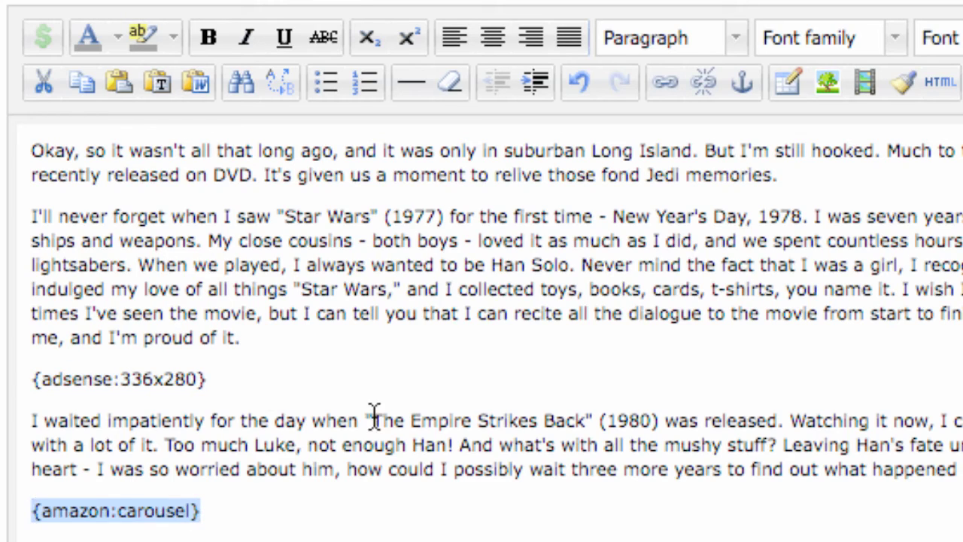
left_click(297, 386)
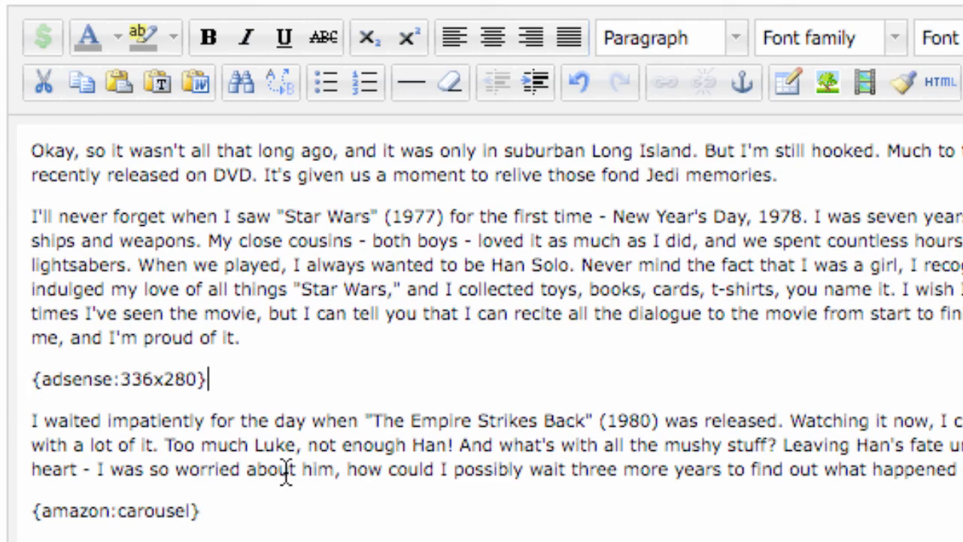
scroll(288, 467, "down", 10)
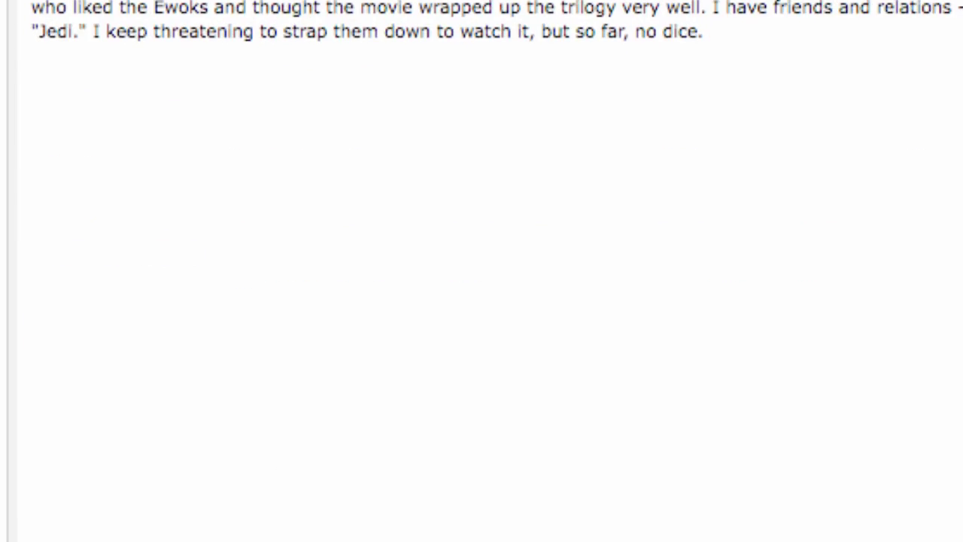
scroll(290, 482, "down", 5)
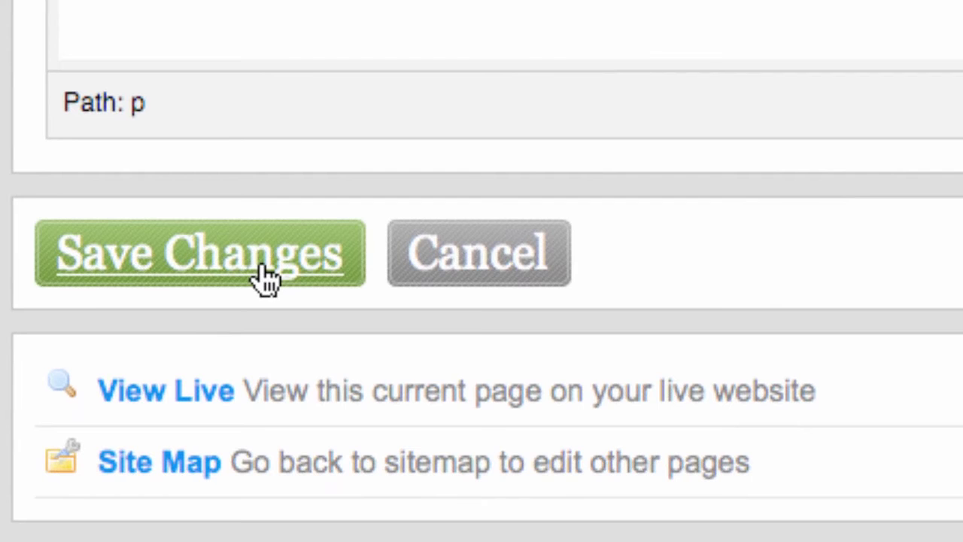
left_click(263, 280)
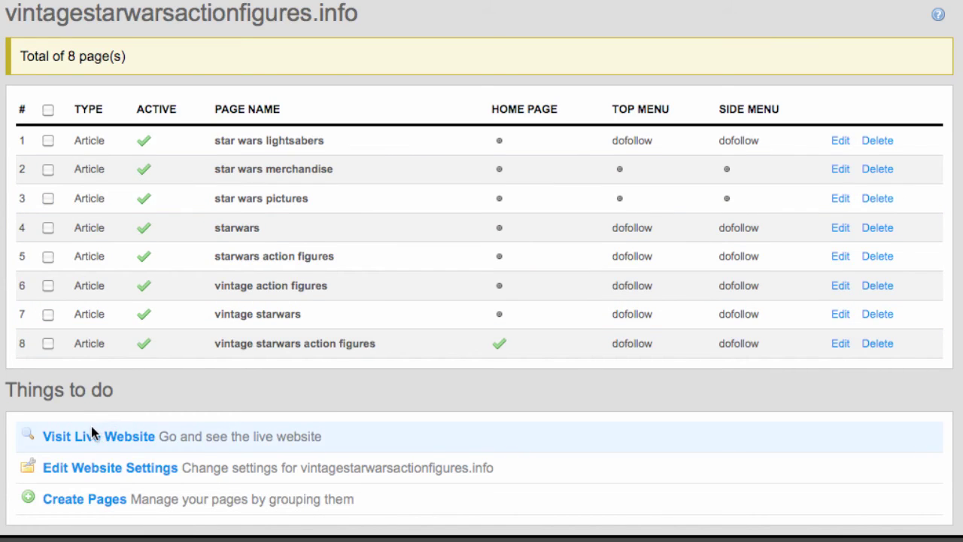
Visit the live website and examine the ads and Amazon carousel on its Star Wars Lightsabers page.
left_click(125, 438)
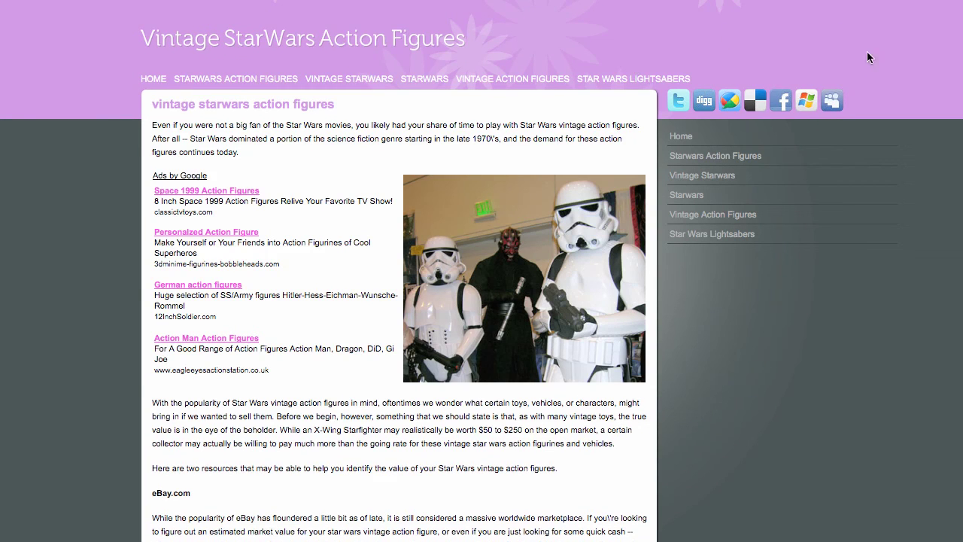
left_click(614, 81)
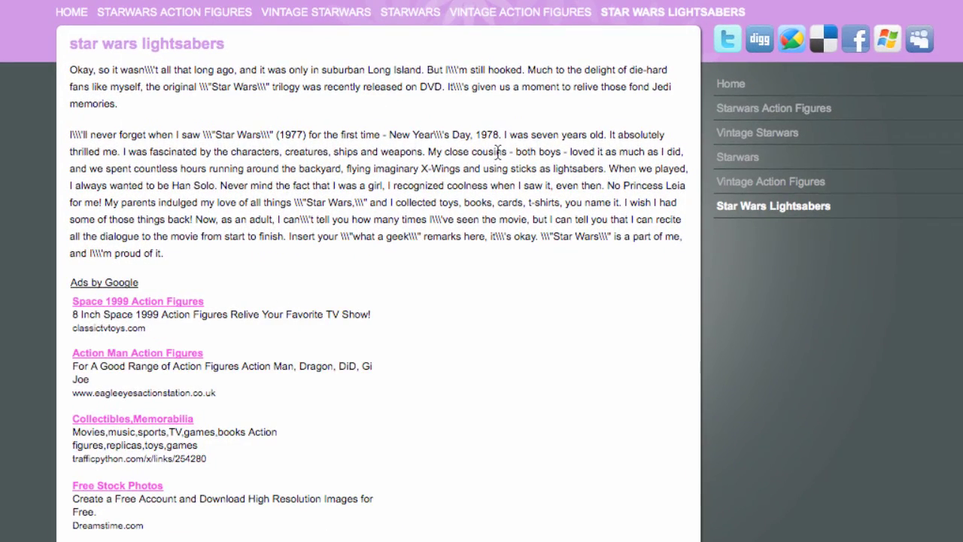
scroll(497, 151, "down", 5)
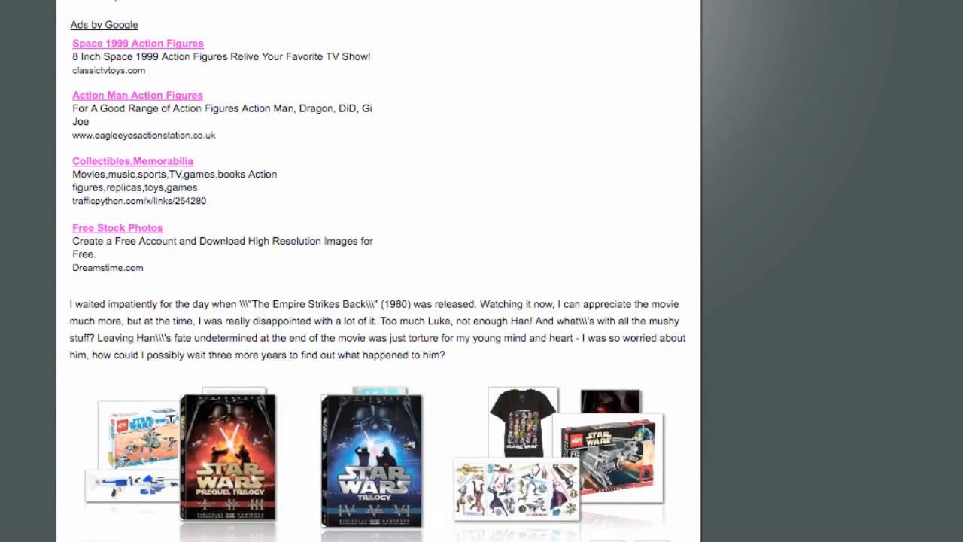
scroll(376, 271, "up", 1)
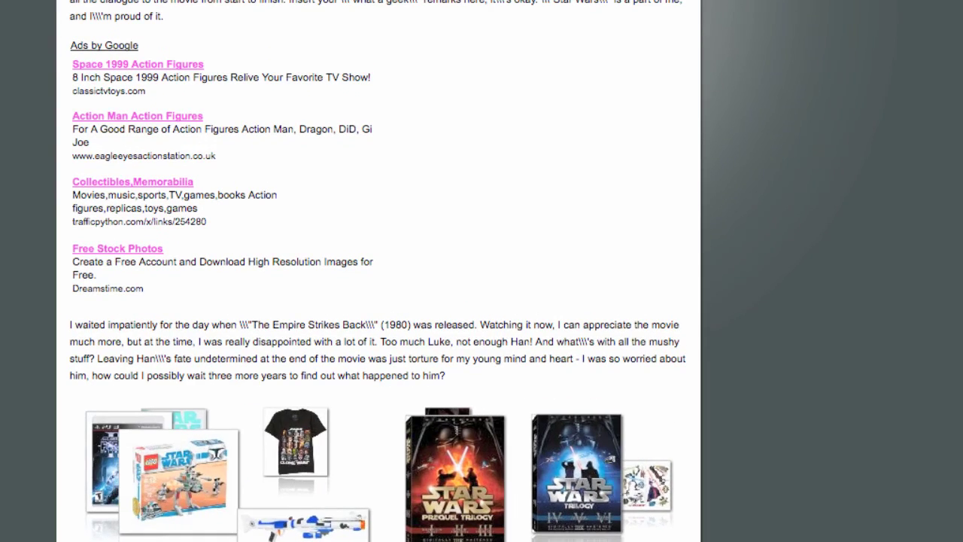
scroll(376, 271, "up", 5)
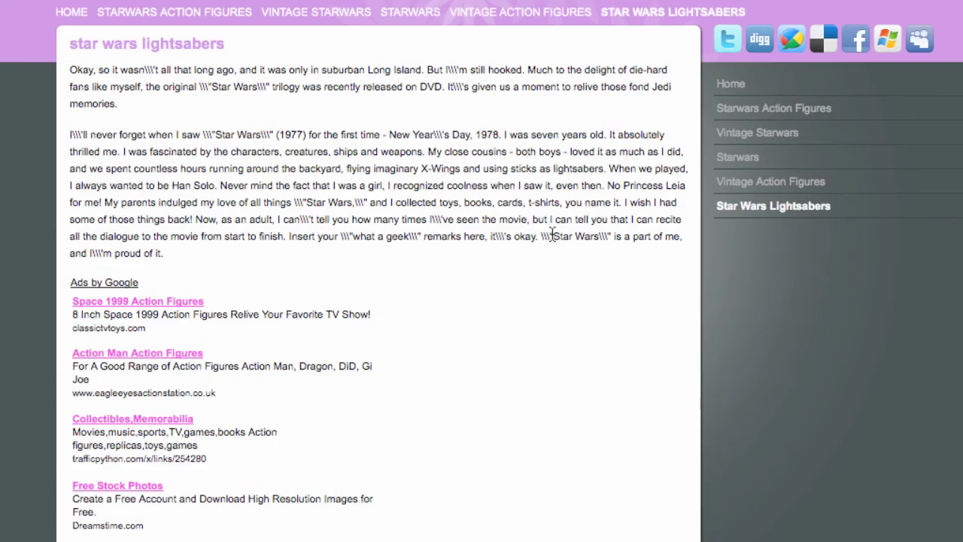